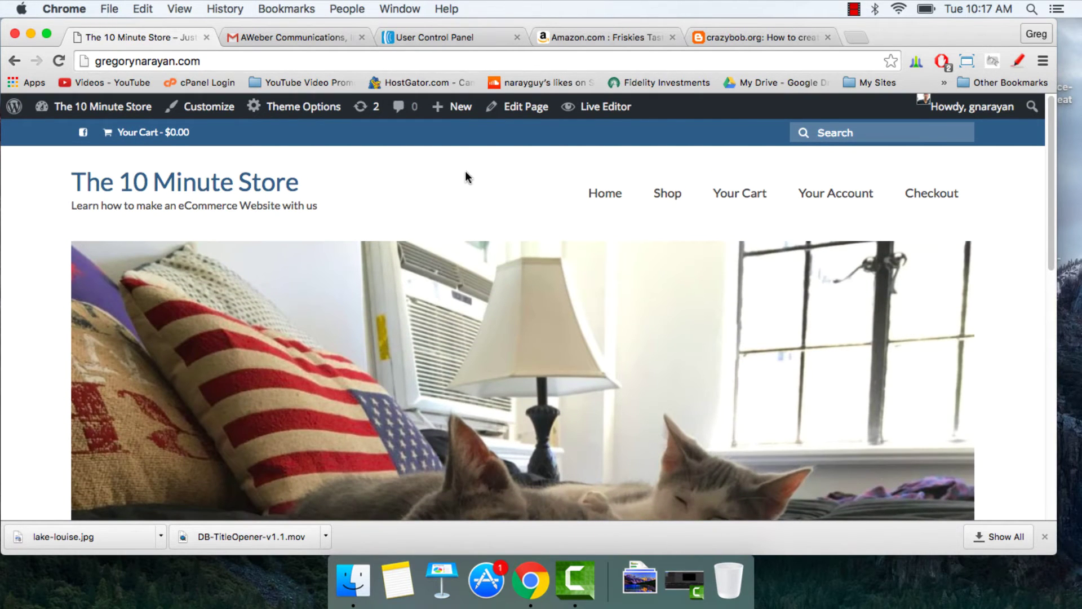
Step: Bring up the admin bar's + New menu listing Post, Media, Page and Product on the store homepage
mouse_move(454, 113)
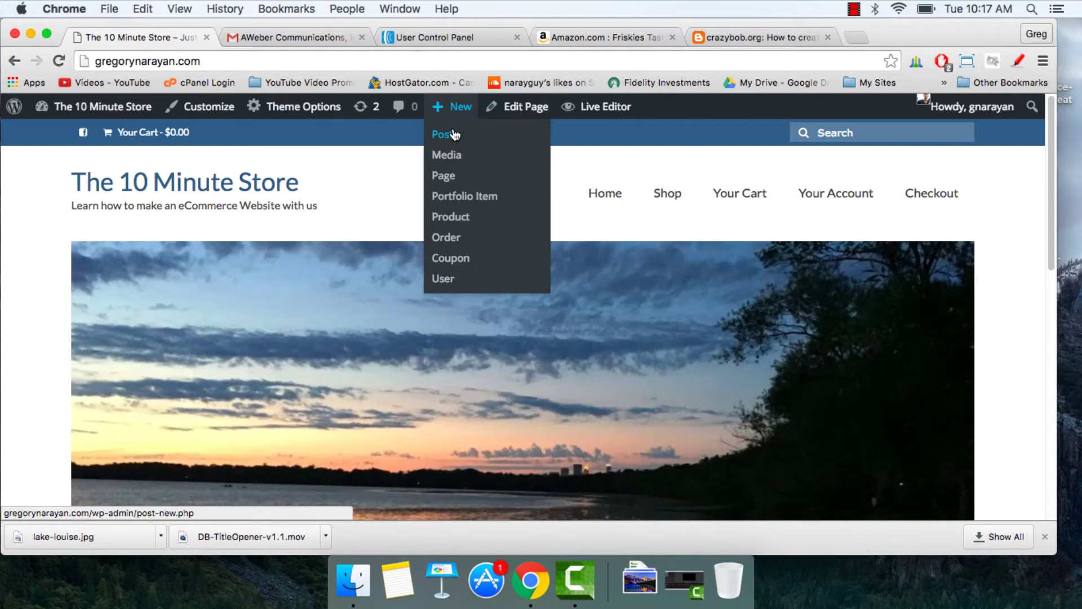
Step: Start a new post and put the cursor in the empty Text editor body
left_click(454, 134)
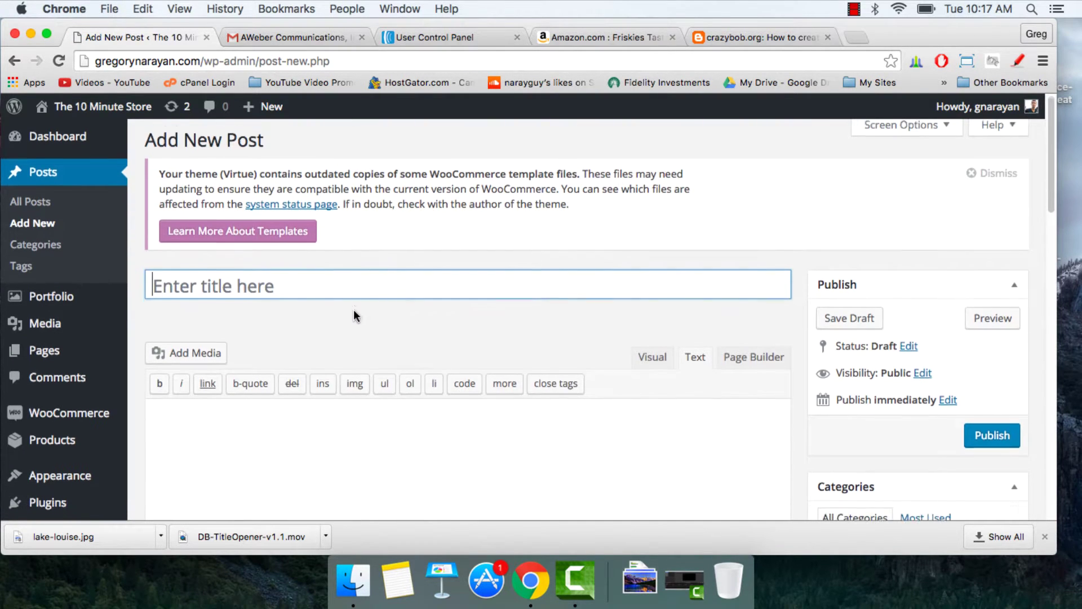
scroll(354, 316, "down", 4)
left_click(384, 320)
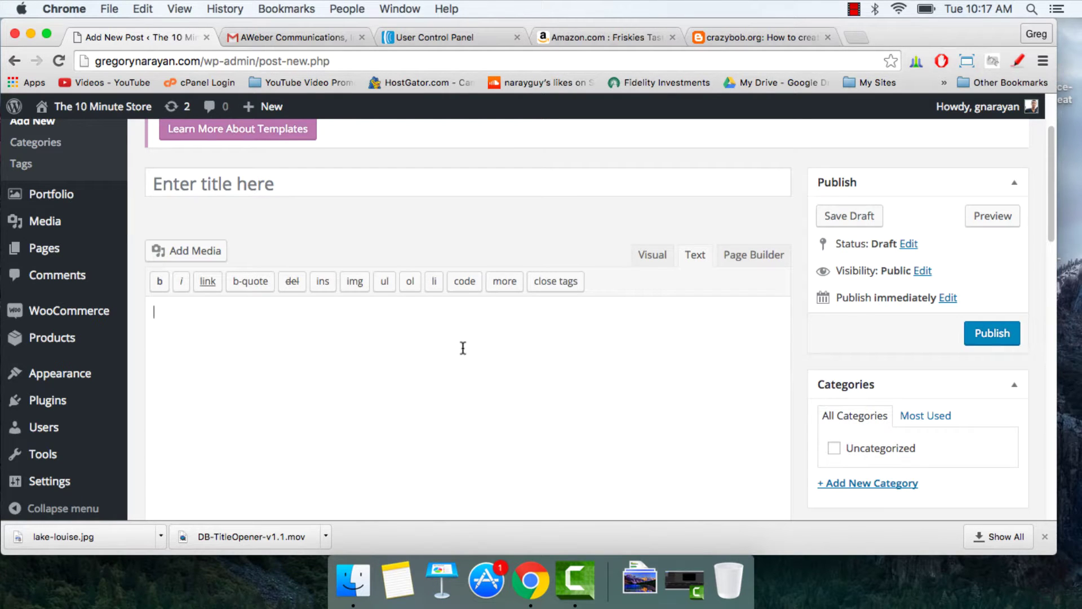
scroll(461, 347, "down", 3)
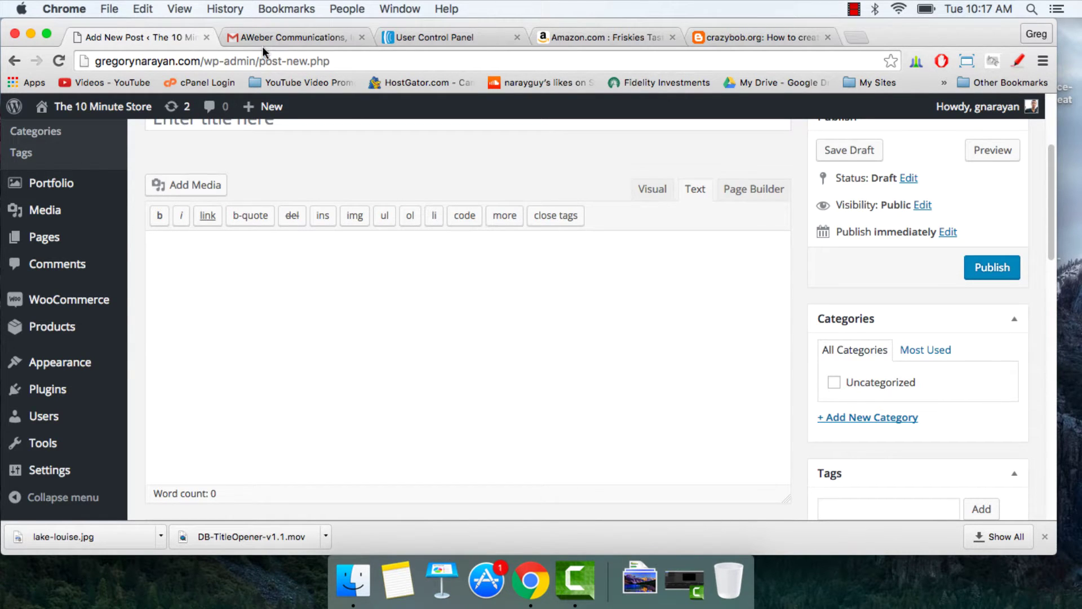
Step: Switch to the AWeber commission email and highlight its $34.79 total check amount
left_click(290, 37)
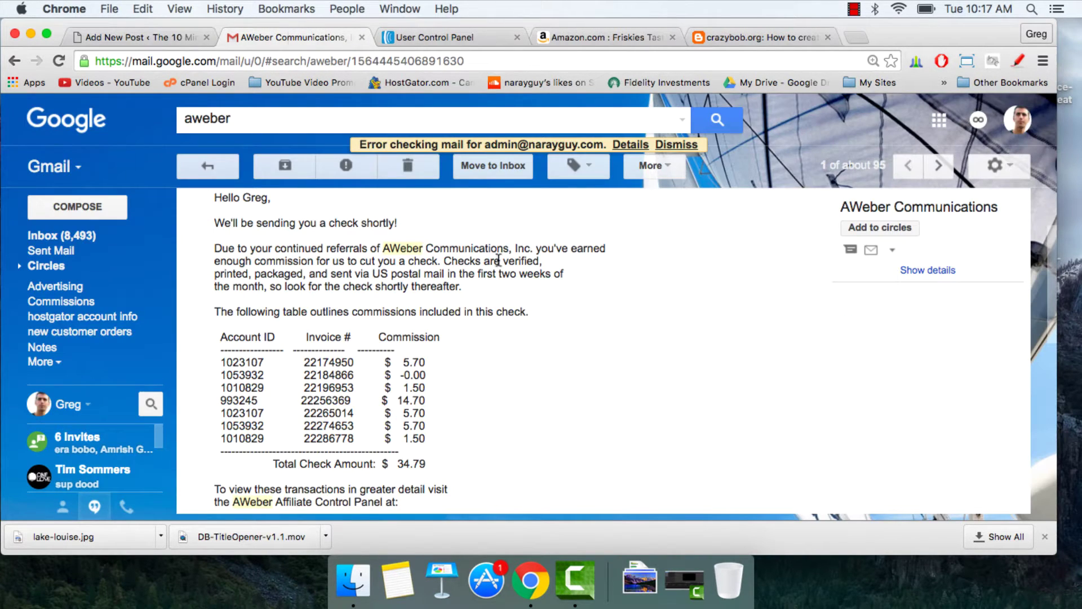
scroll(499, 260, "up", 3)
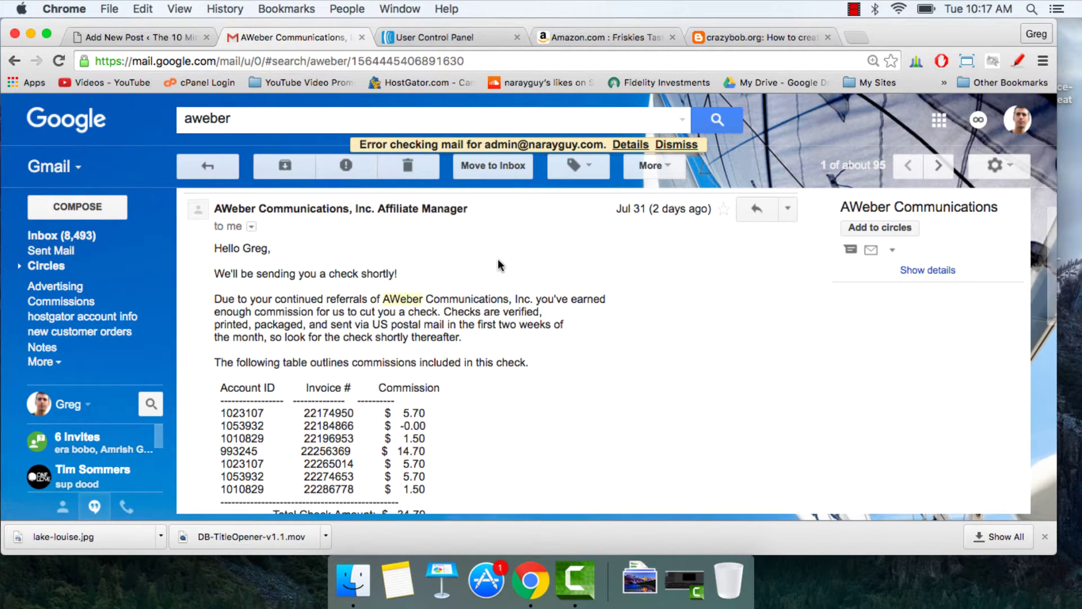
scroll(498, 259, "up", 2)
scroll(498, 259, "down", 4)
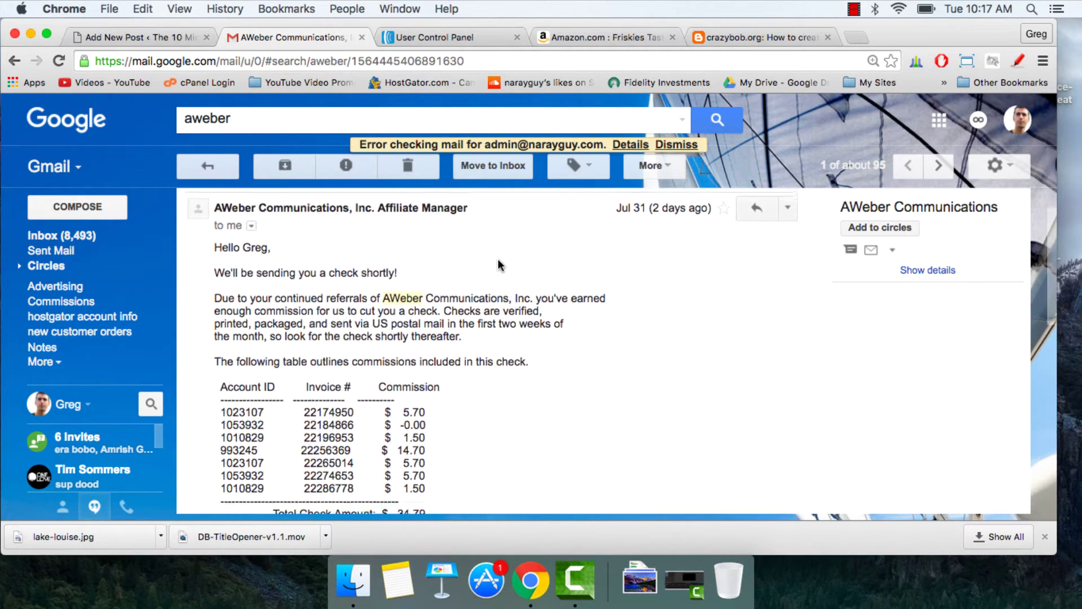
scroll(498, 259, "down", 2)
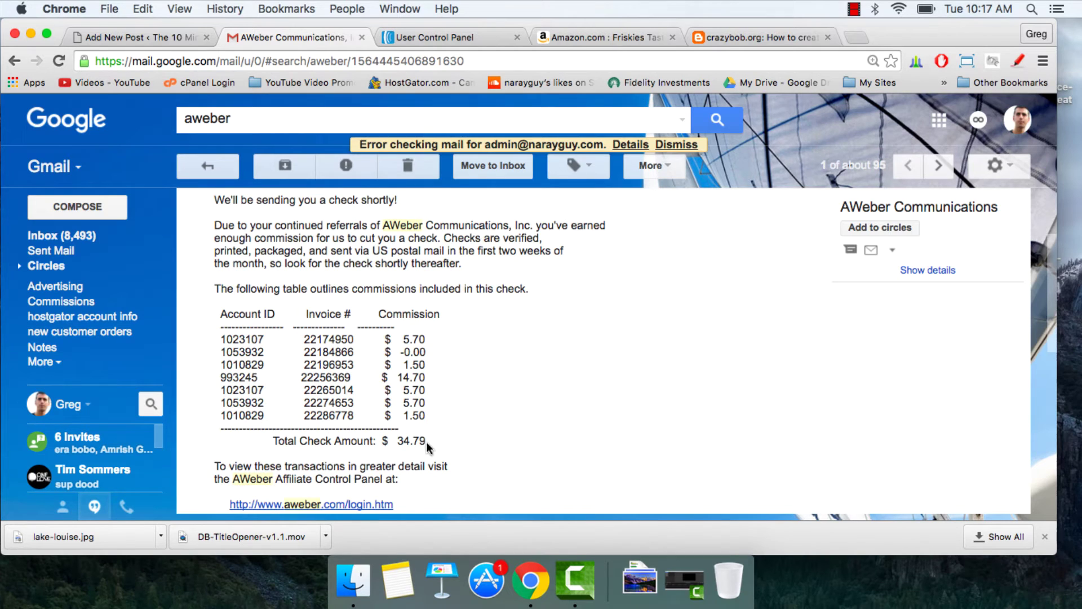
double_click(417, 440)
left_click(430, 440)
scroll(429, 440, "up", 1)
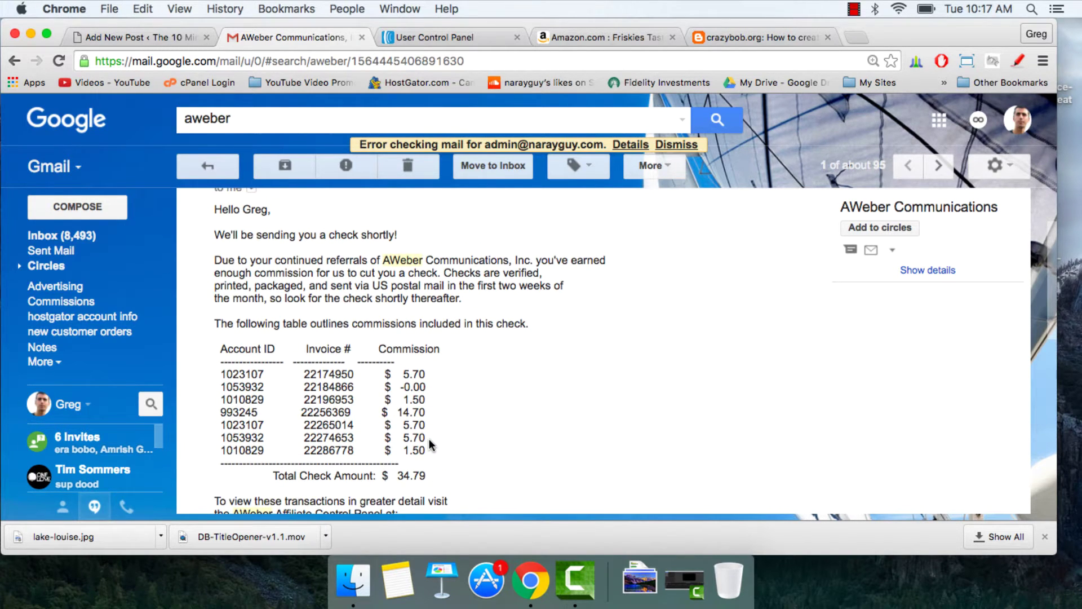
scroll(428, 443, "up", 2)
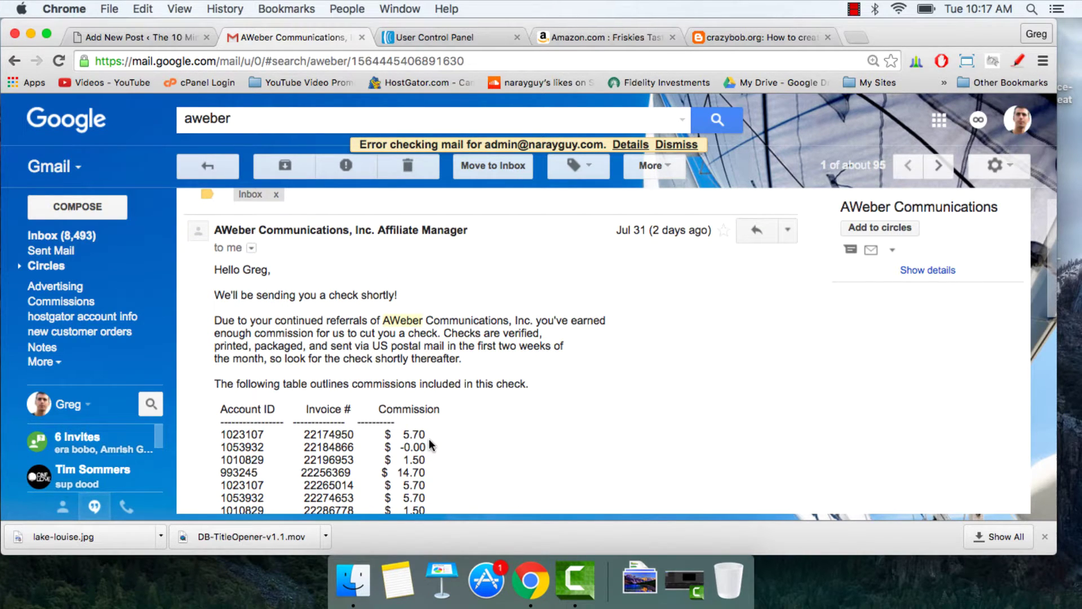
mouse_move(338, 230)
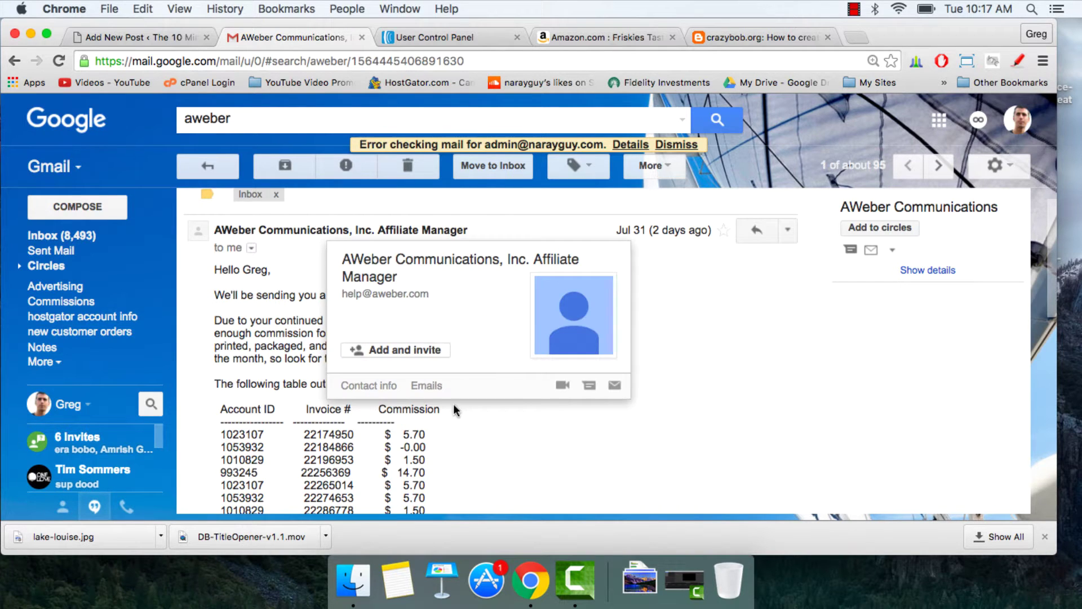
scroll(458, 438, "down", 3)
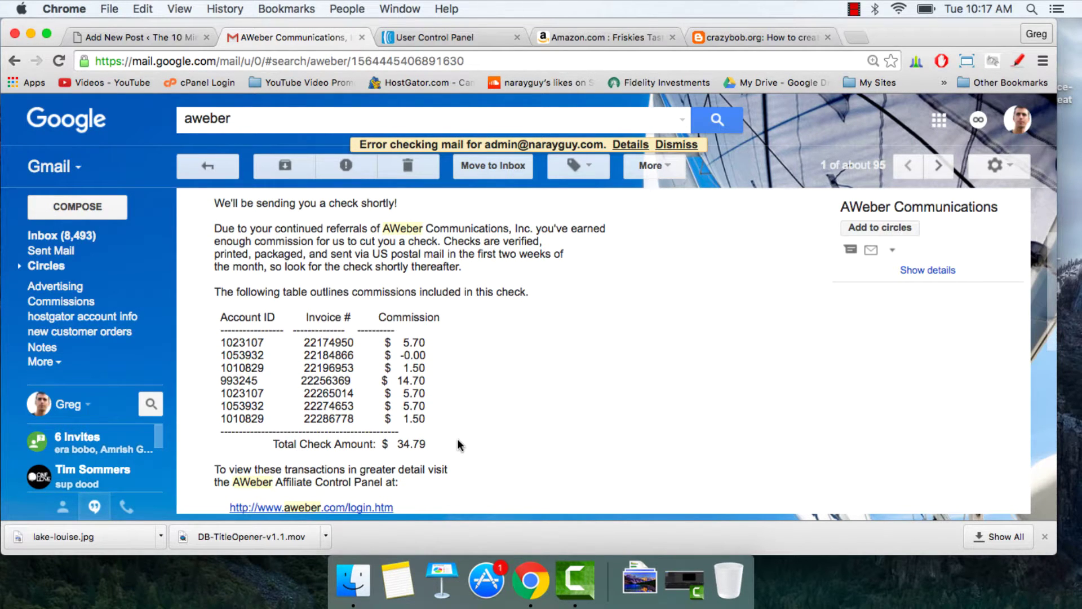
scroll(457, 442, "down", 2)
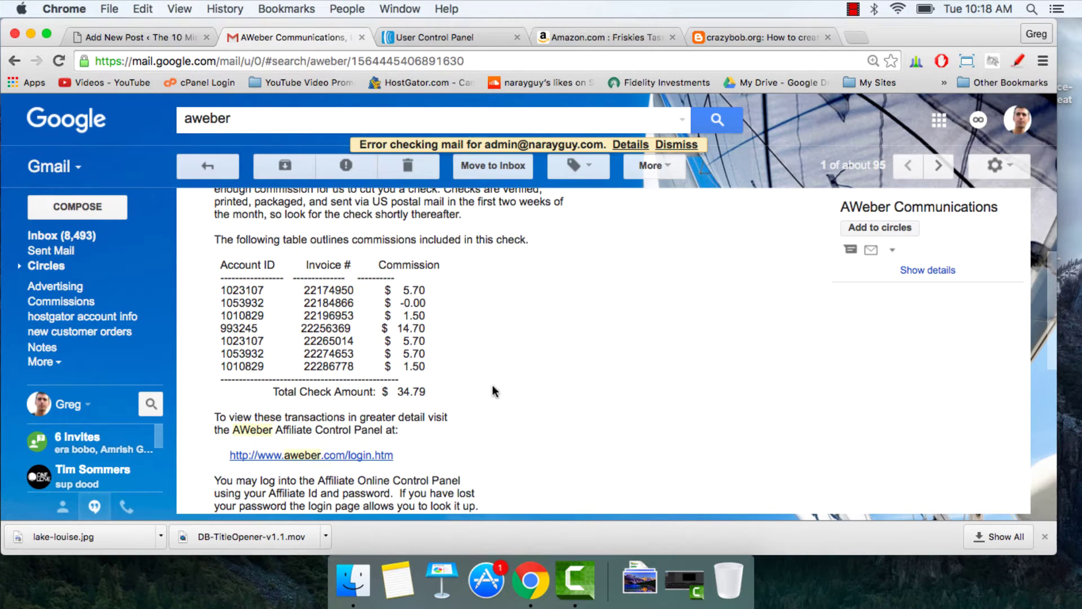
Step: Go back to the blank Add New Post draft, then switch to the Amazon Friskies product page
left_click(126, 36)
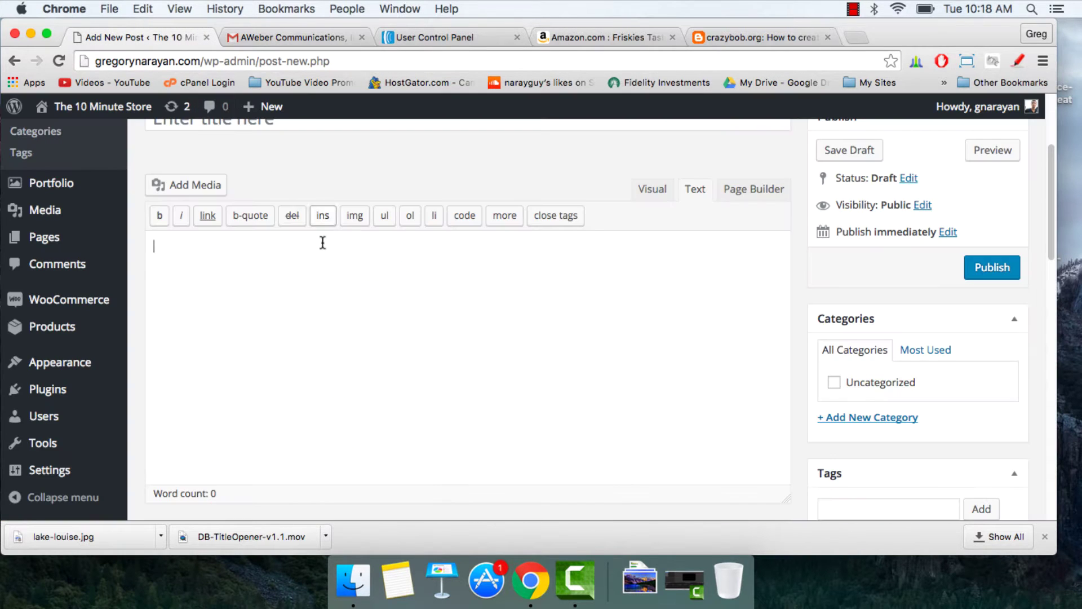
scroll(316, 278, "up", 2)
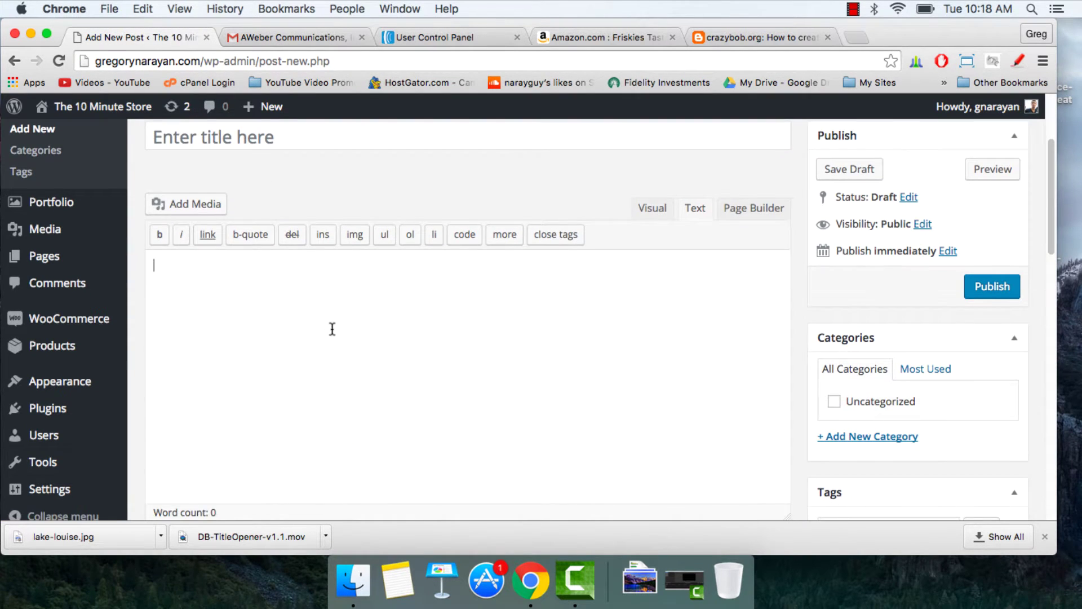
scroll(330, 329, "up", 2)
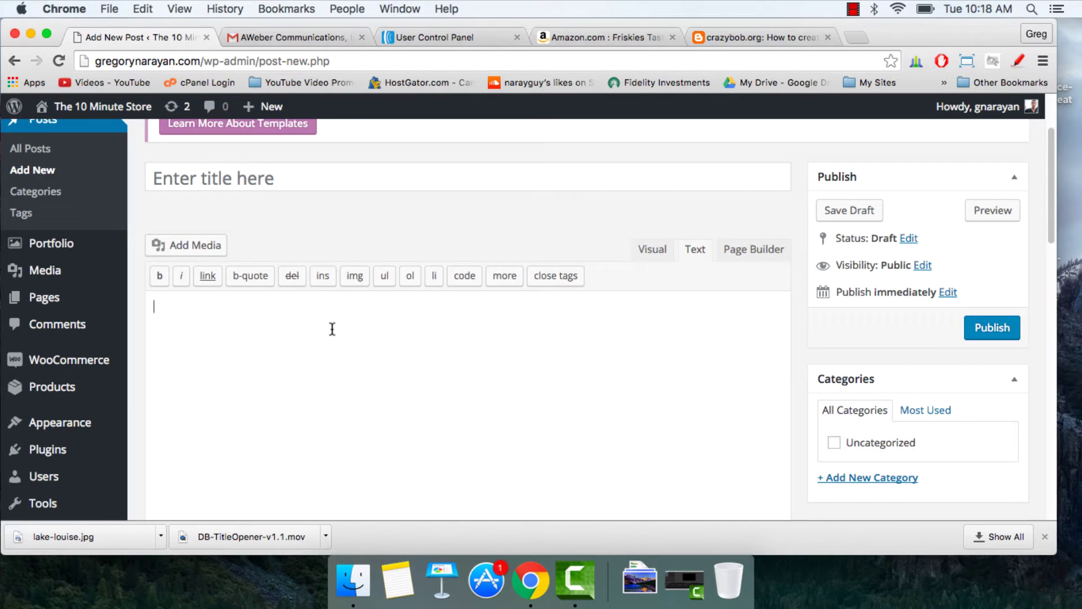
scroll(332, 328, "up", 1)
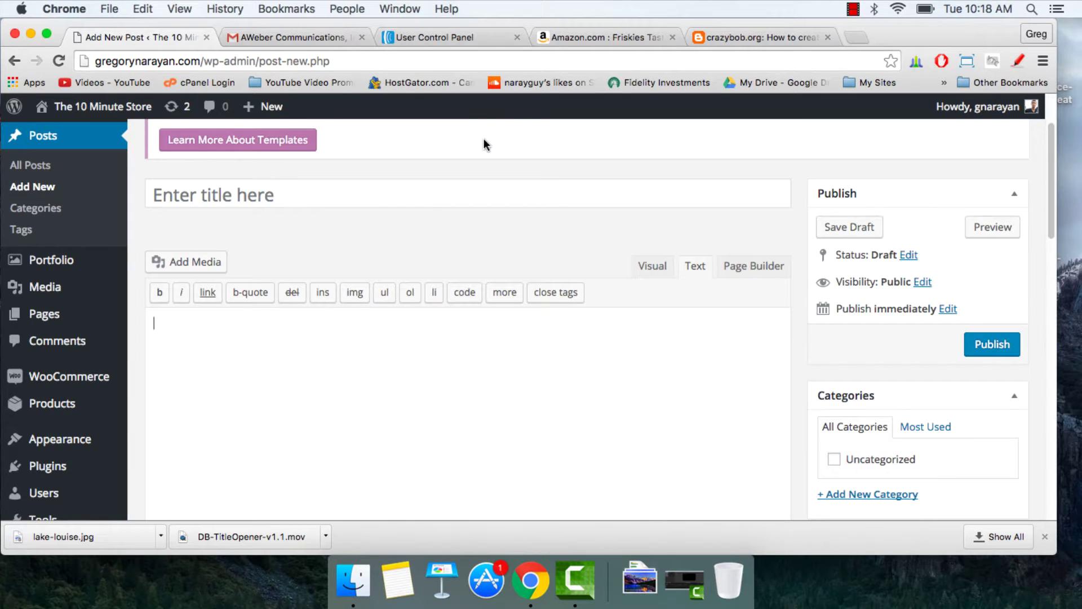
left_click(600, 39)
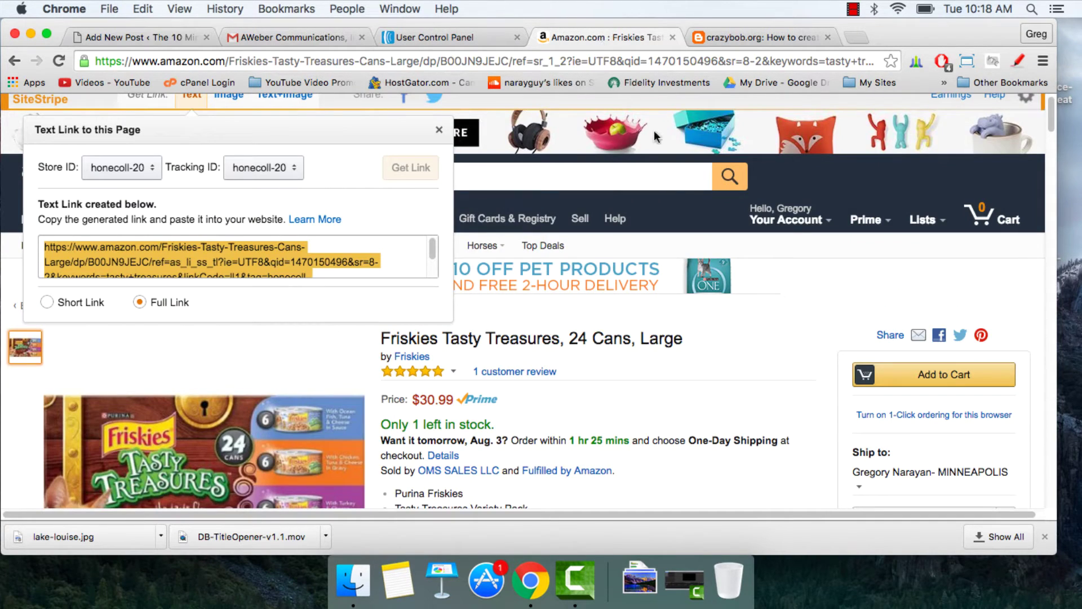
Step: Close the text link panel and look over the Friskies Tasty Treasures product title
left_click(441, 132)
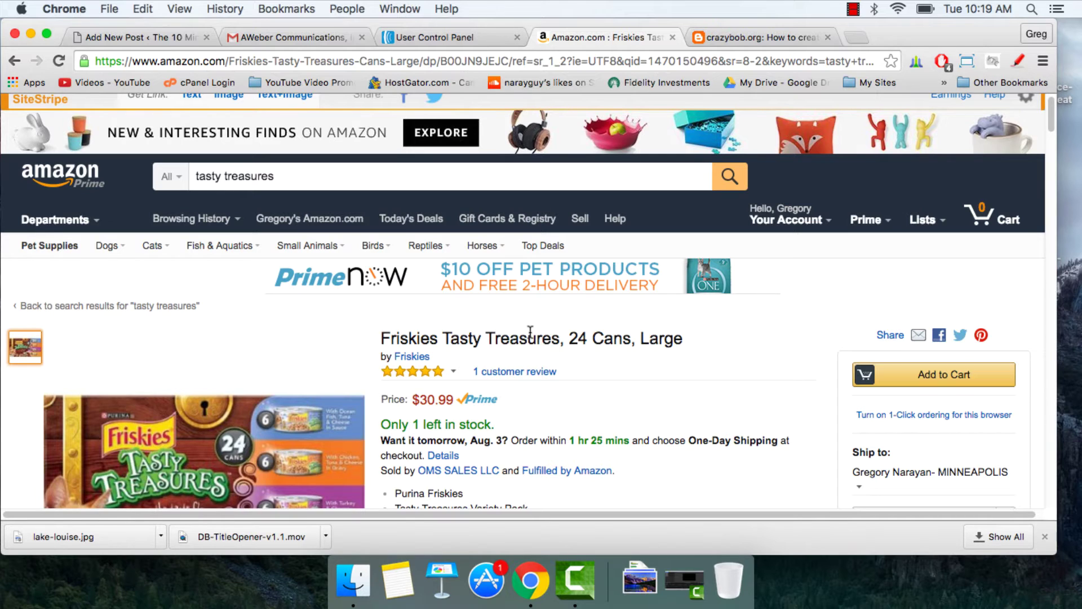
left_click_drag(675, 338, 379, 338)
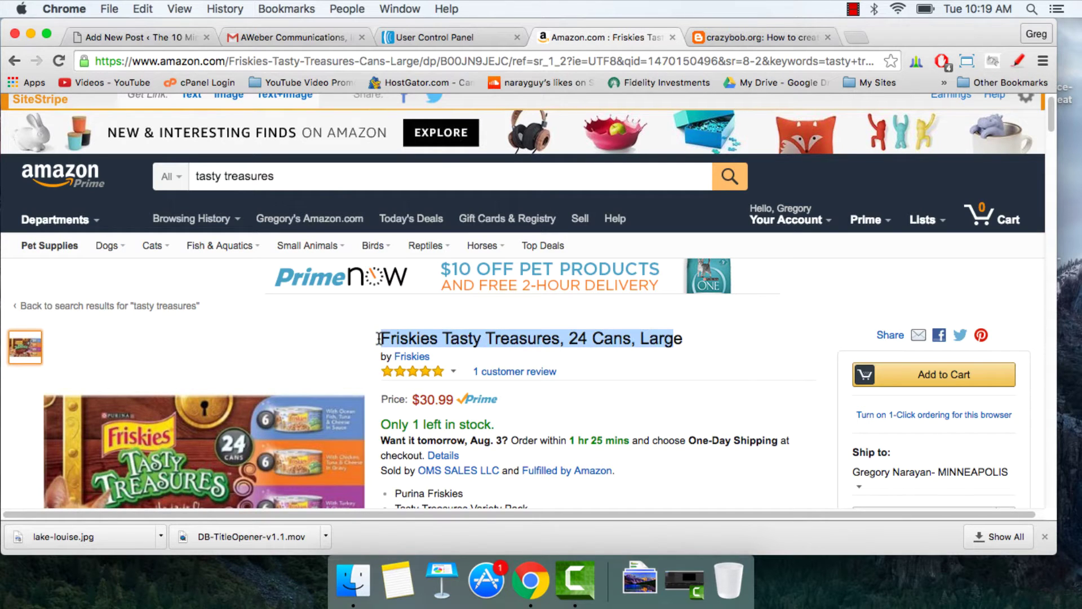
left_click(424, 338)
scroll(423, 337, "down", 3)
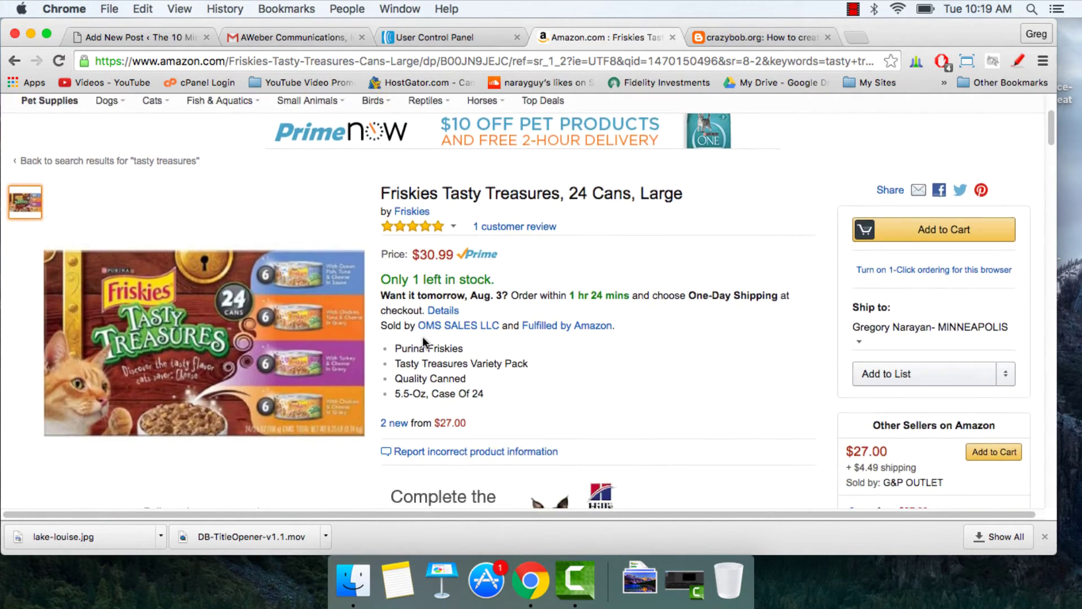
scroll(423, 338, "up", 2)
scroll(424, 338, "up", 2)
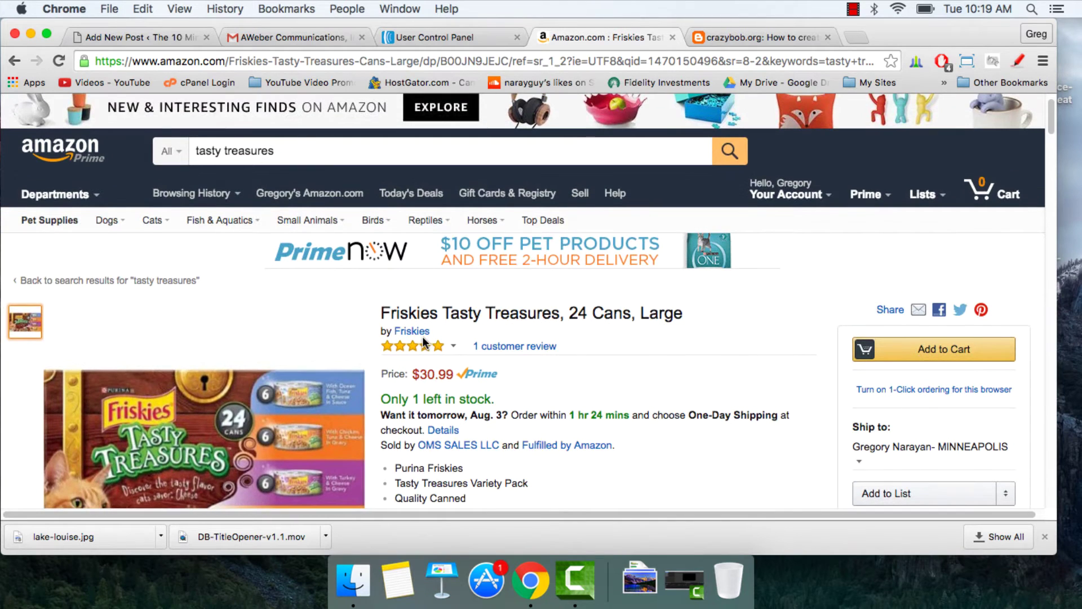
scroll(355, 282, "up", 1)
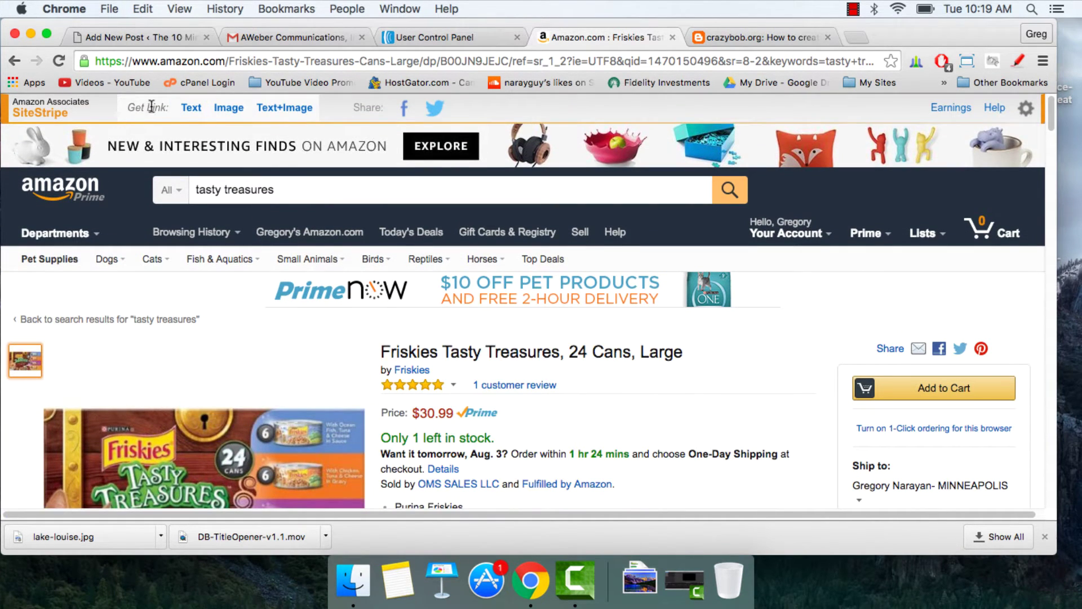
left_click(195, 110)
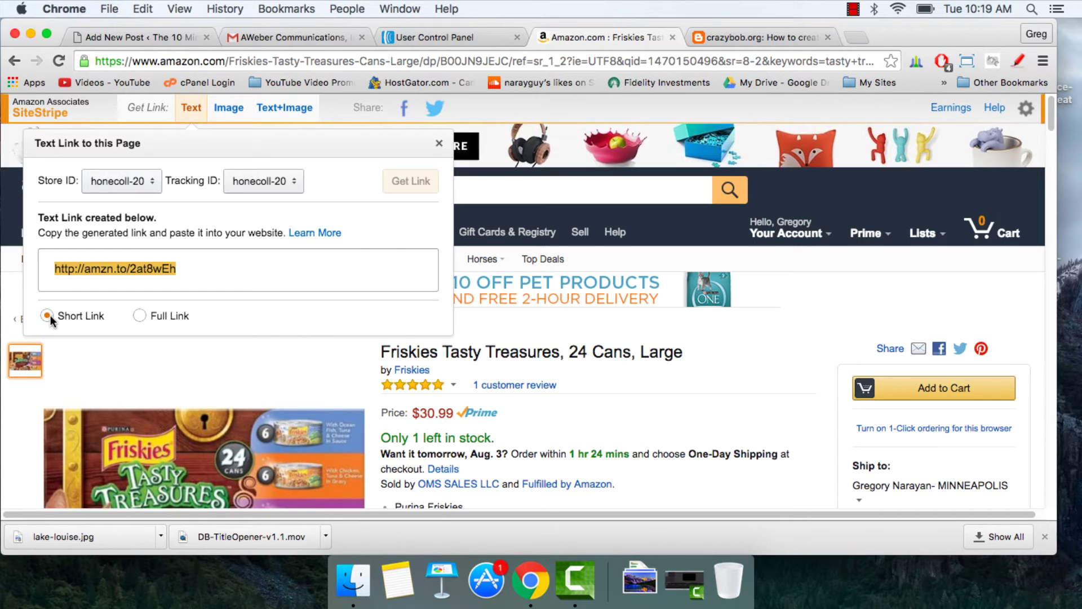
left_click(138, 315)
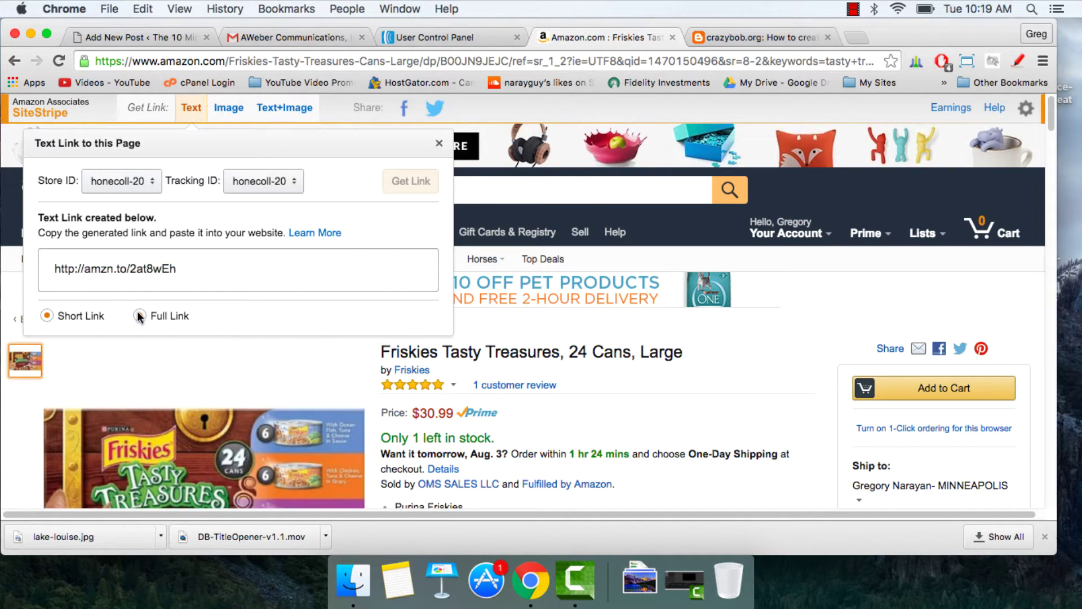
left_click(42, 316)
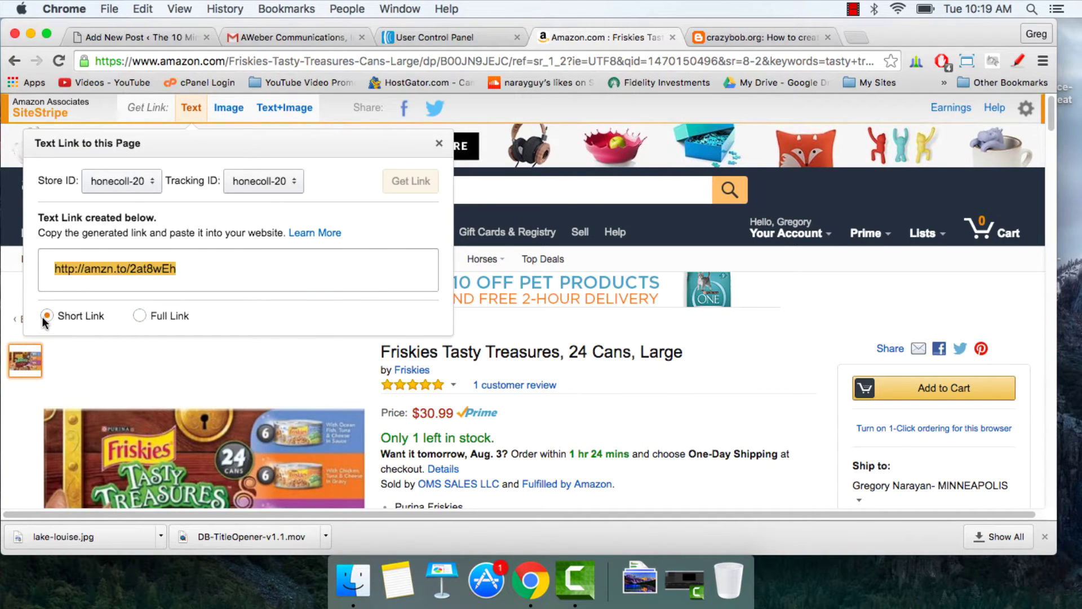
right_click(91, 272)
left_click(120, 299)
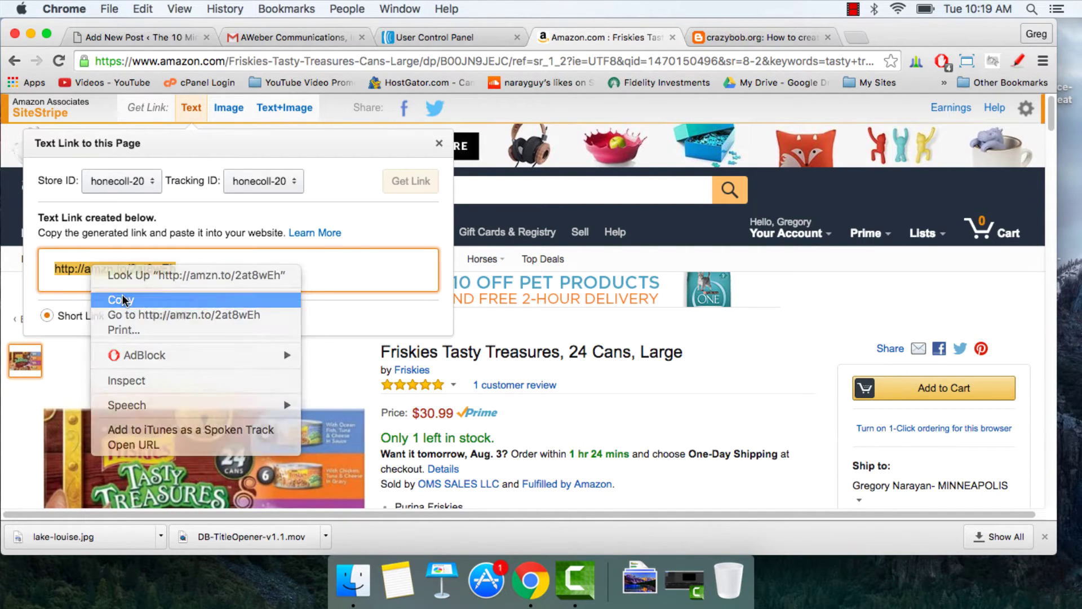
left_click(160, 33)
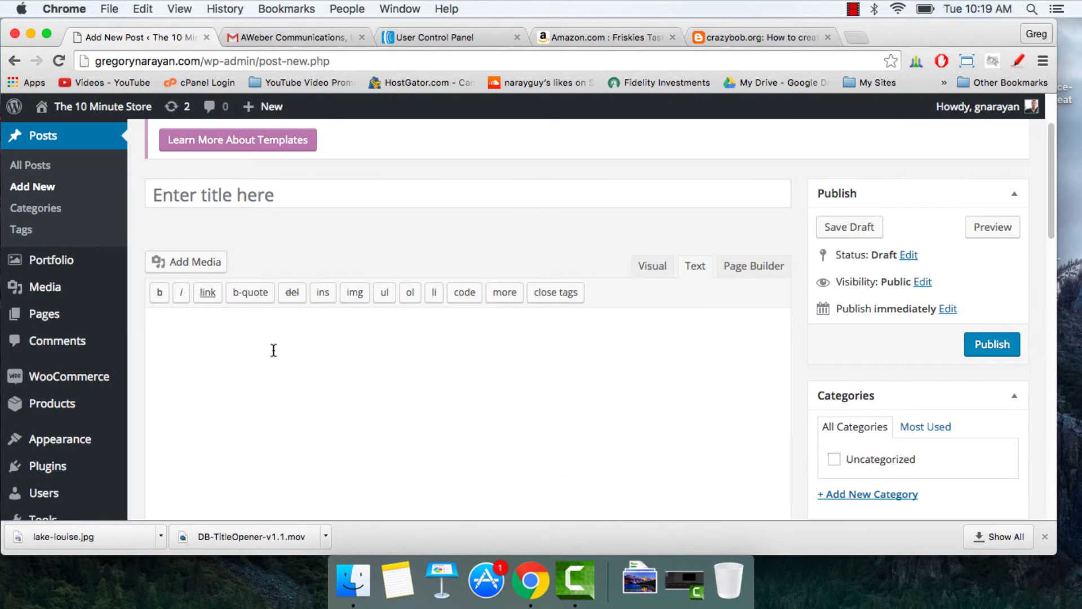
Step: Wrap the pasted short link in an <a target="_blank"> tag reading 'Check out Tasty Treasures by Friskies'
key("Return")
key("super+v")
left_click(147, 353)
type("<a href")
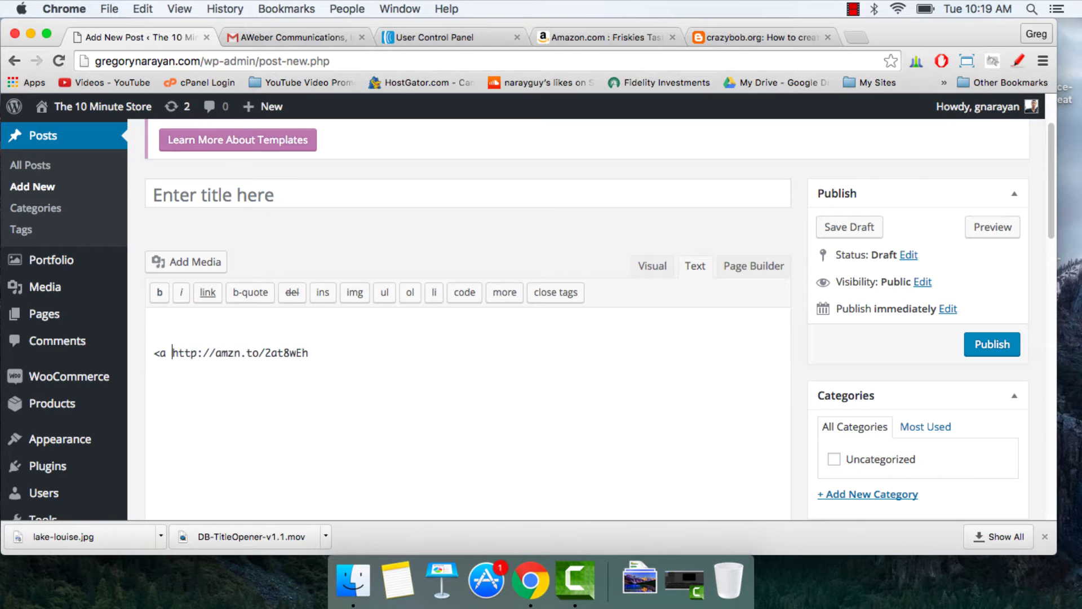
type("=\"")
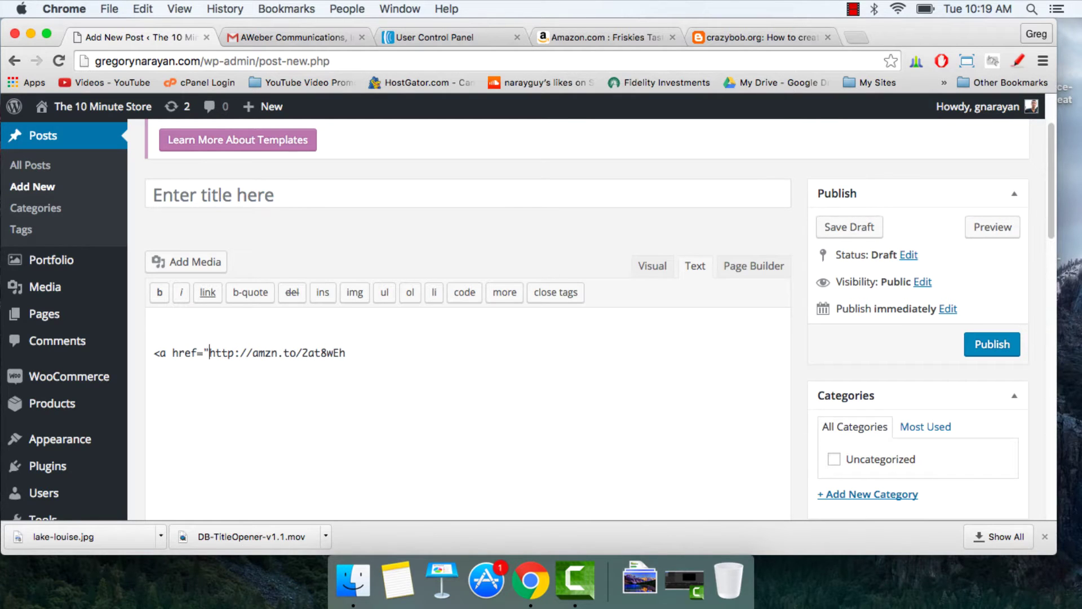
left_click(355, 351)
type("\" target=\"_blank\">")
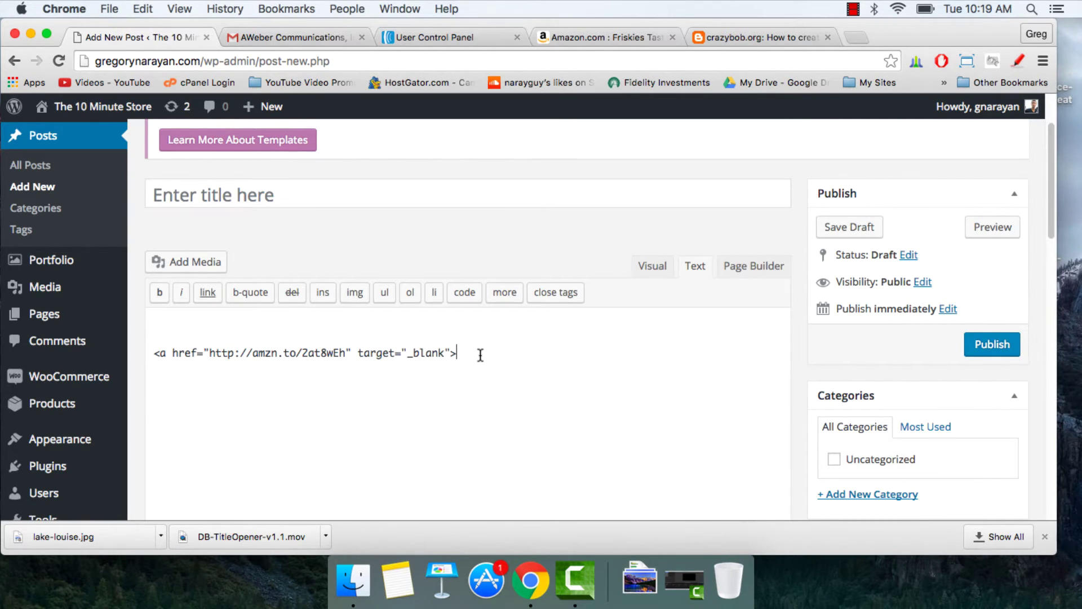
type("Check out Tasty Tresu")
key("BackSpace")
key("BackSpace")
type("asures by Friskies</a>")
key("Return")
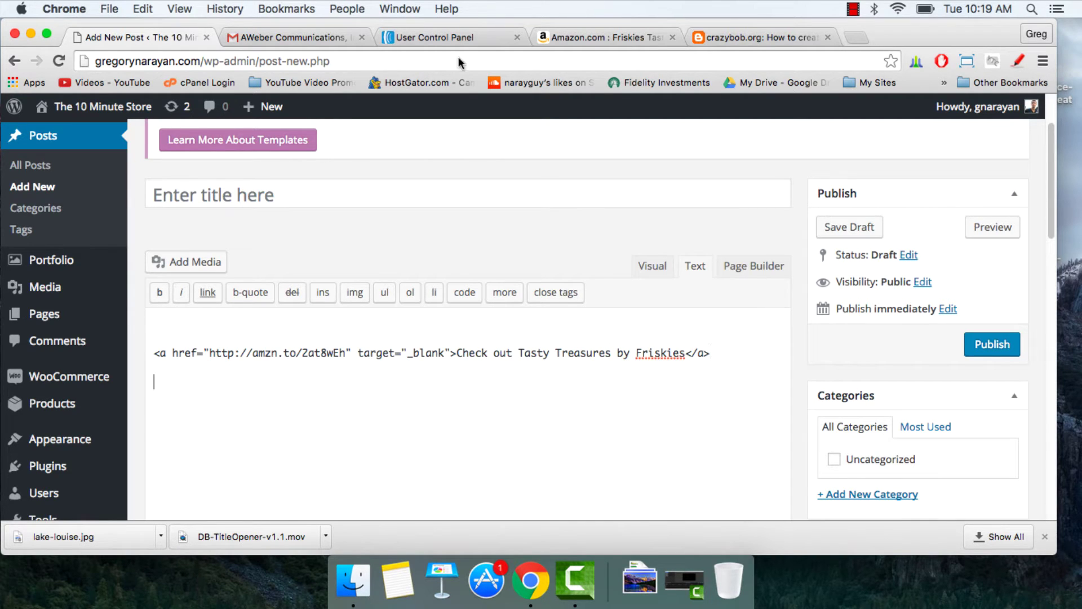
Step: Copy the full-length Amazon product link and paste it below the first anchor tag
left_click(561, 35)
left_click(151, 315)
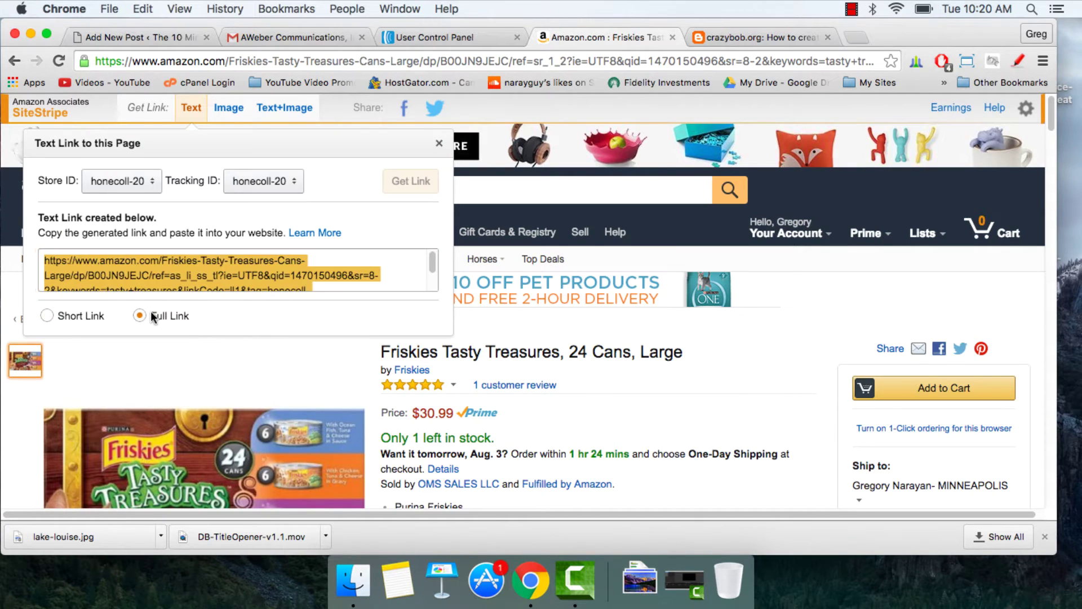
right_click(124, 275)
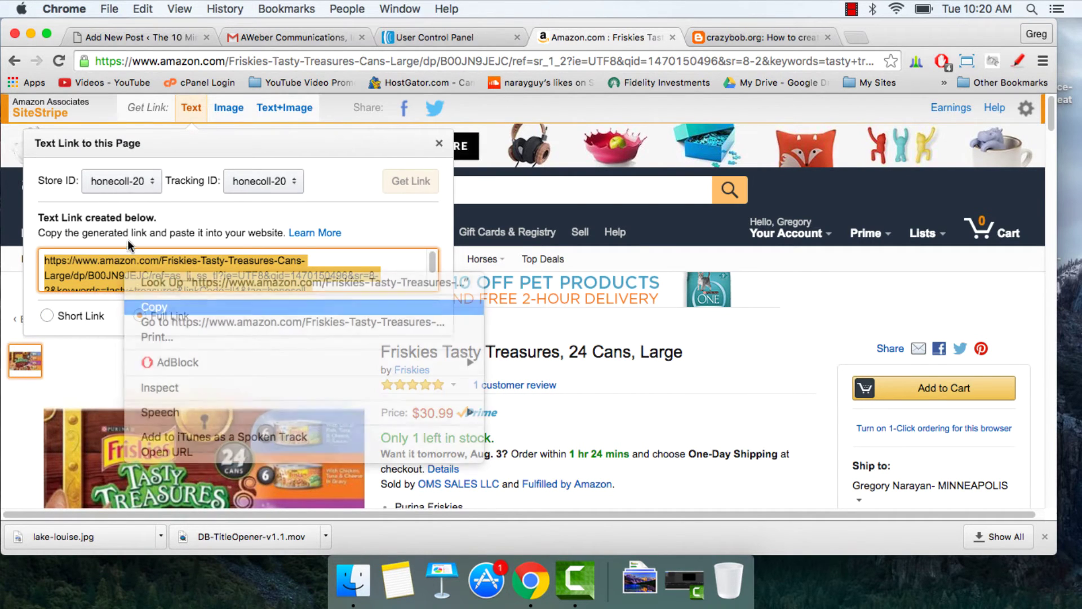
left_click(148, 306)
left_click(154, 37)
key("super+v")
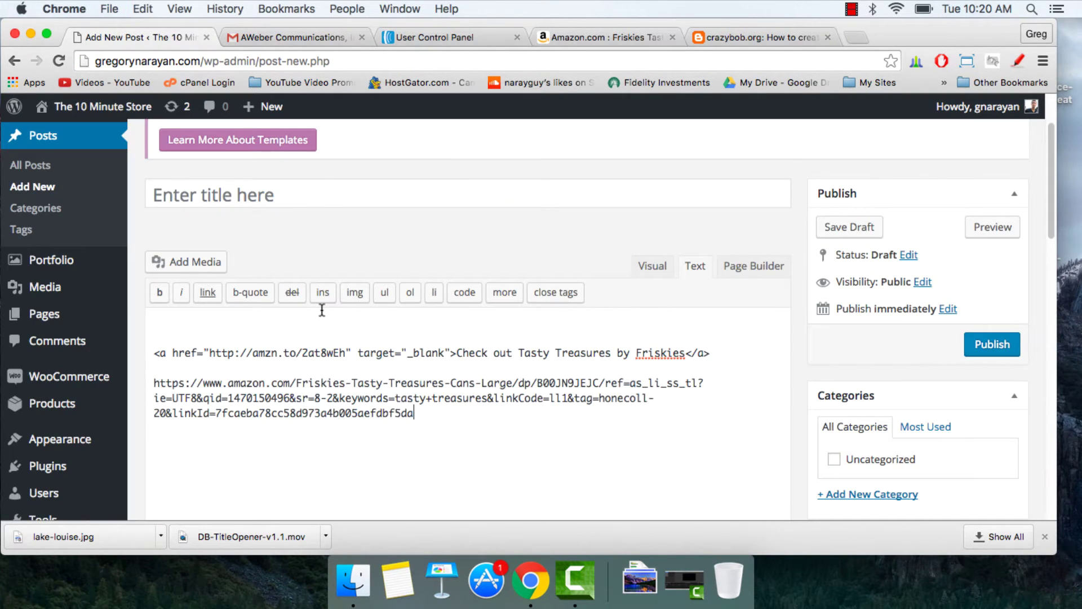
left_click(154, 383)
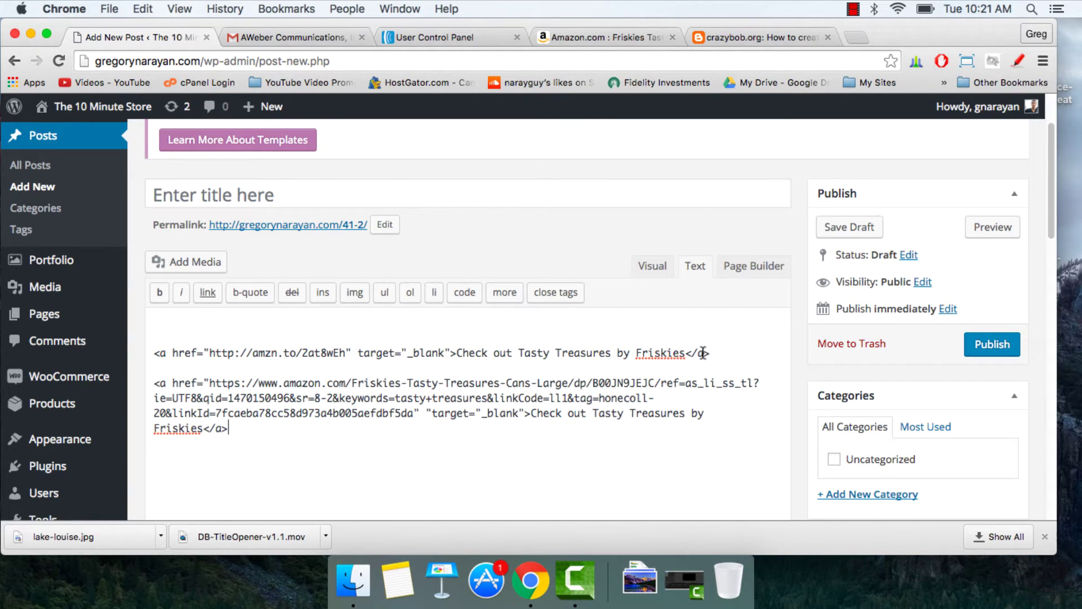
Step: Review the two link lines, selecting the short link code and the long URL's query part
left_click_drag(152, 353, 211, 365)
left_click(168, 401)
left_click_drag(153, 383, 243, 385)
left_click(245, 421)
left_click_drag(209, 352, 346, 355)
left_click(346, 354)
double_click(312, 355)
double_click(330, 356)
left_click(334, 409)
left_click_drag(151, 399, 704, 425)
left_click(704, 425)
Step: Copy the amazon.com/dp/ASIN/?tag= item-link format from the crazybob.org article
left_click(783, 37)
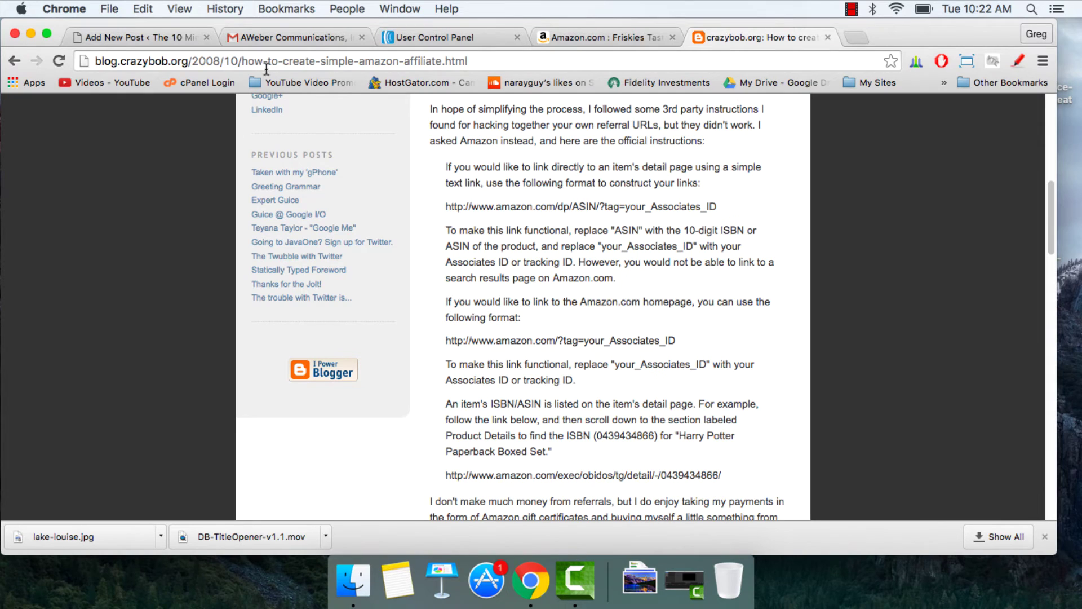
left_click(161, 68)
left_click(524, 275)
left_click_drag(441, 206, 717, 204)
right_click(668, 203)
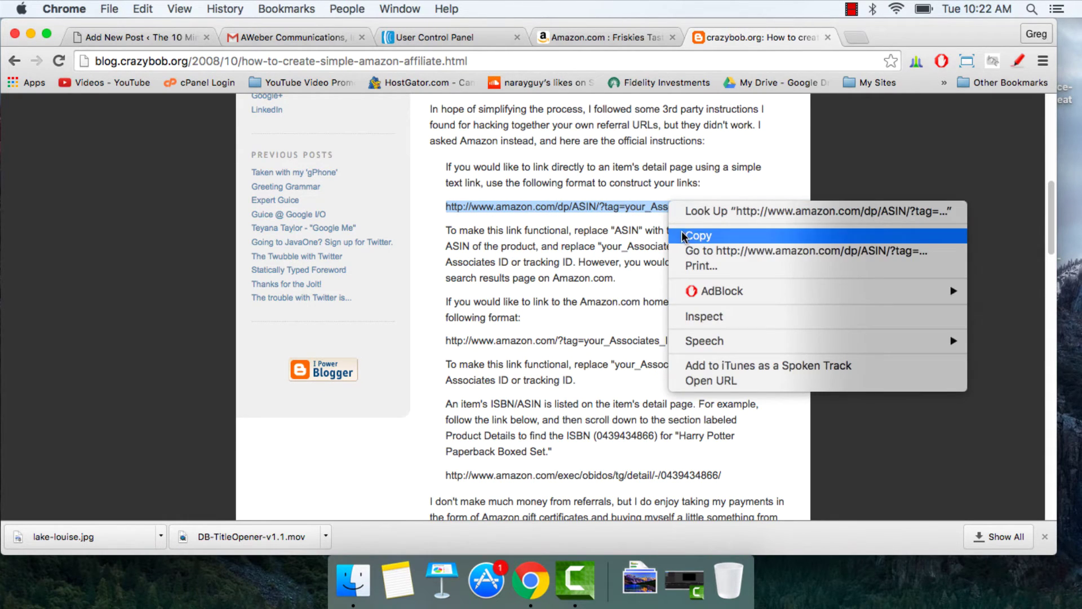
left_click(682, 232)
left_click(482, 205)
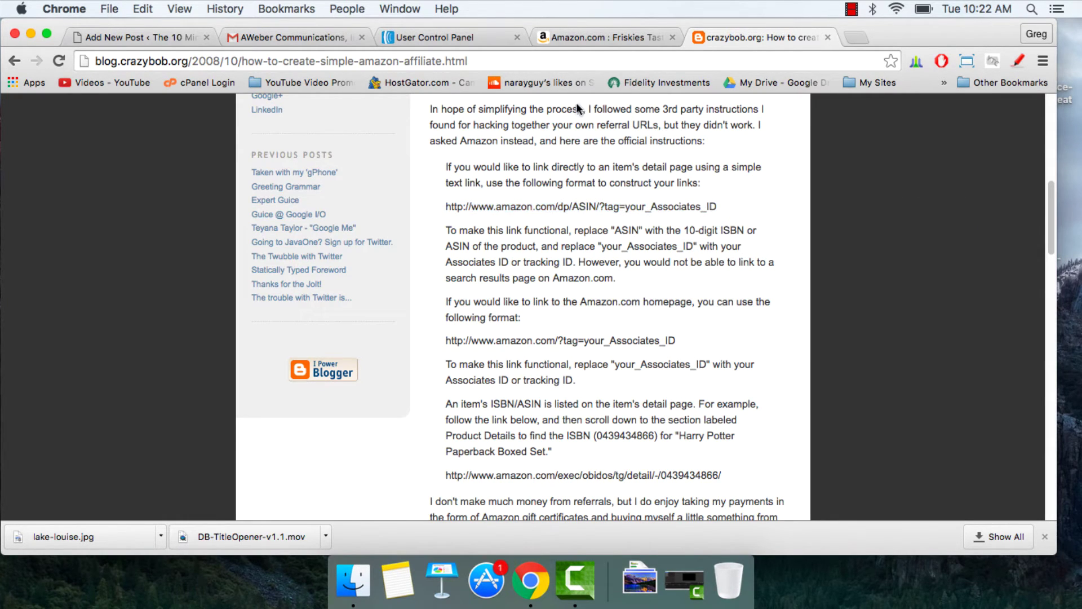
Step: Paste the generic Amazon link format on a new line below the two anchor tags
left_click(168, 35)
key("Down")
key("Down")
key("Down")
key("Down")
key("Down")
key("Down")
key("Down")
key("Return")
key("super+v")
left_click(150, 458)
Step: Replace the your_Associates_ID placeholder in the template URL with 'yourid'
left_click_drag(150, 458, 484, 461)
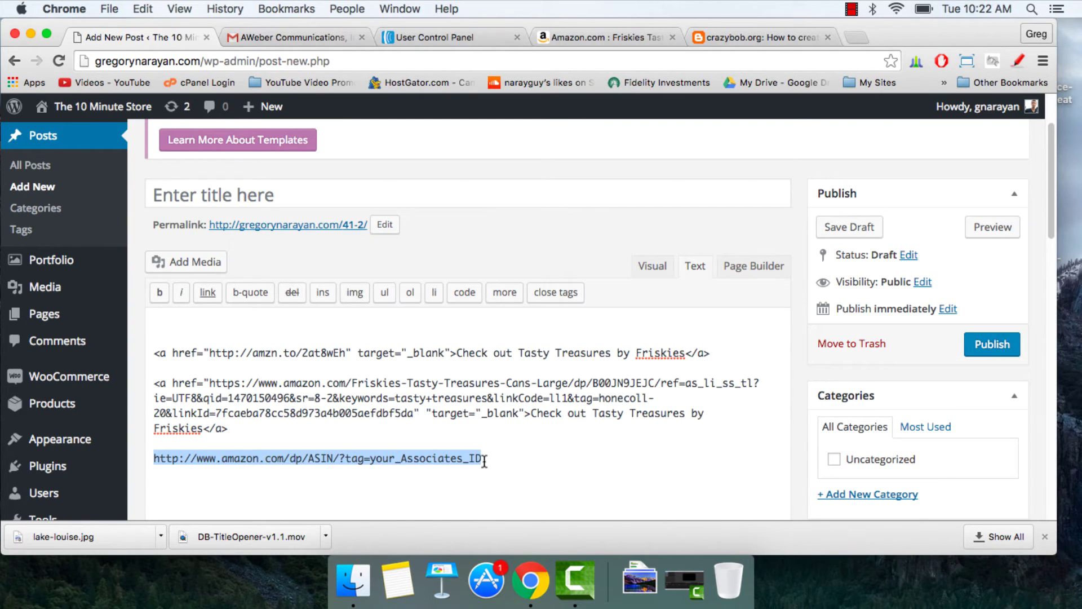
double_click(319, 456)
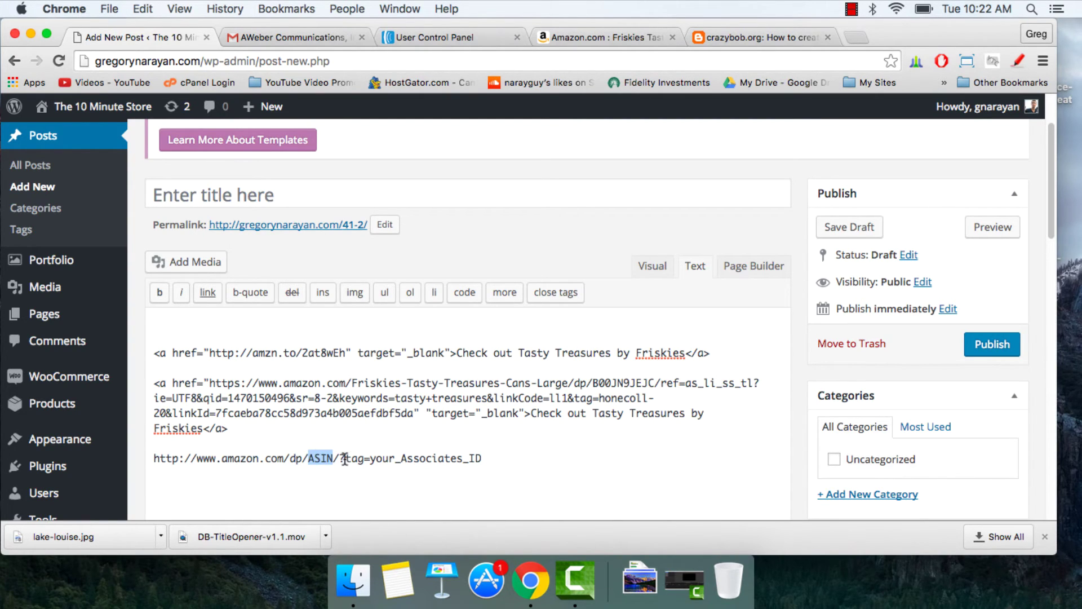
left_click_drag(371, 459, 517, 461)
type("yourid")
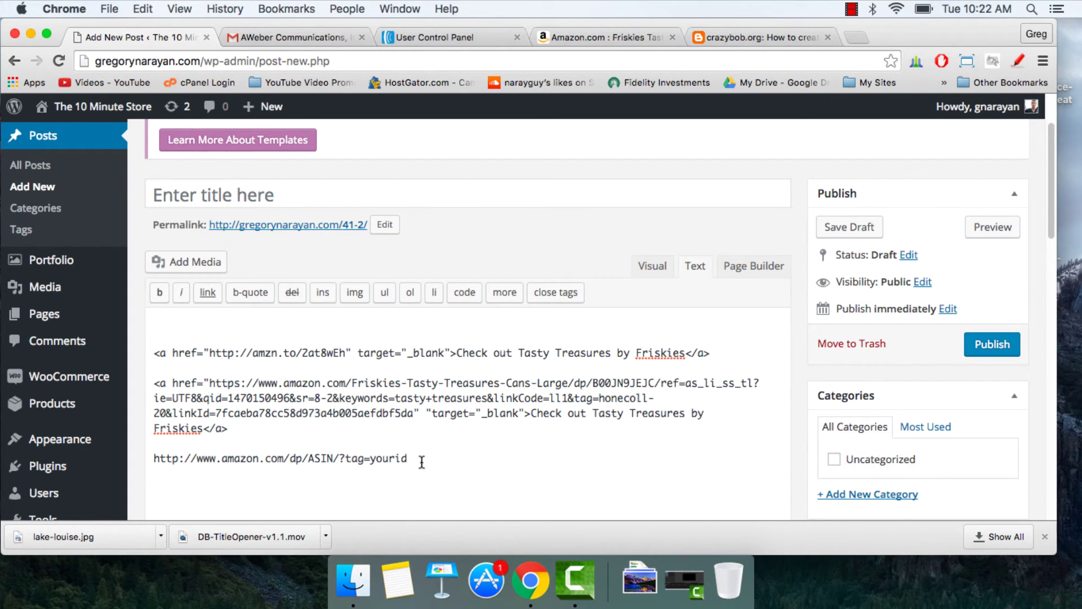
left_click_drag(418, 459, 185, 458)
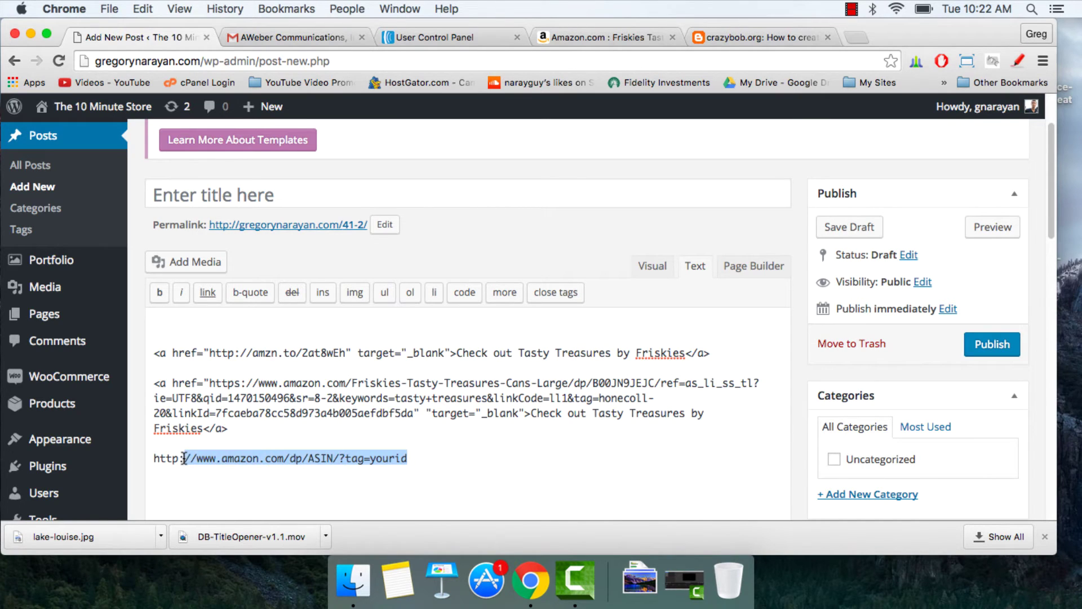
left_click(226, 442)
Step: Select the whole dp/ASIN template line below the second anchor tag and delete it
left_click_drag(244, 432, 189, 376)
left_click(231, 428)
left_click(276, 457)
left_click_drag(430, 459, 223, 458)
left_click(244, 463)
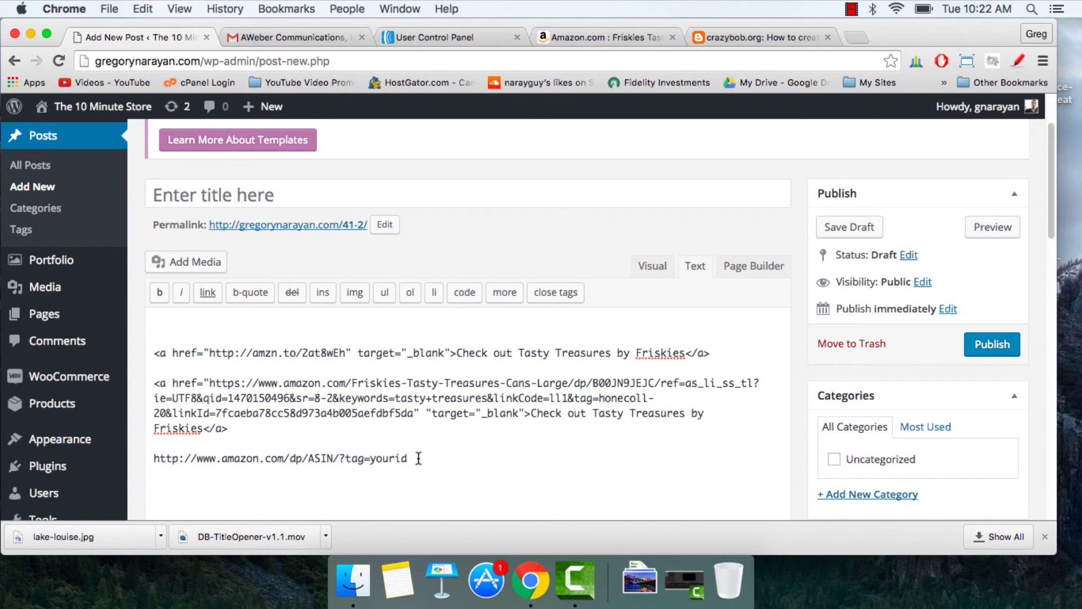
left_click_drag(419, 458, 144, 448)
key("BackSpace")
left_click(230, 324)
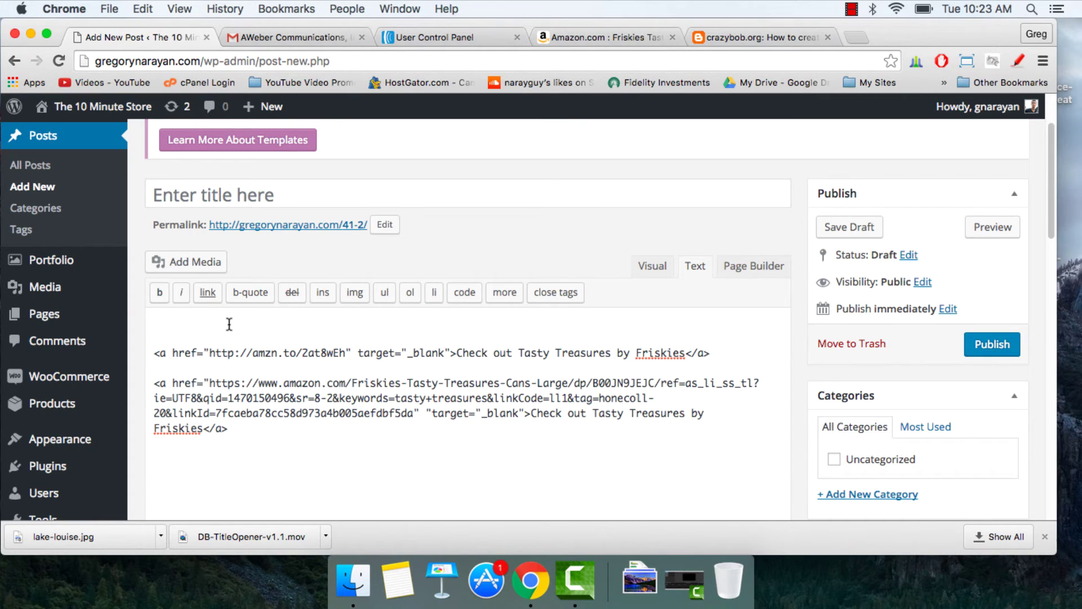
Step: Add a vanity URL on the site's own domain ending in /tastytreasures as the top line
key("Return")
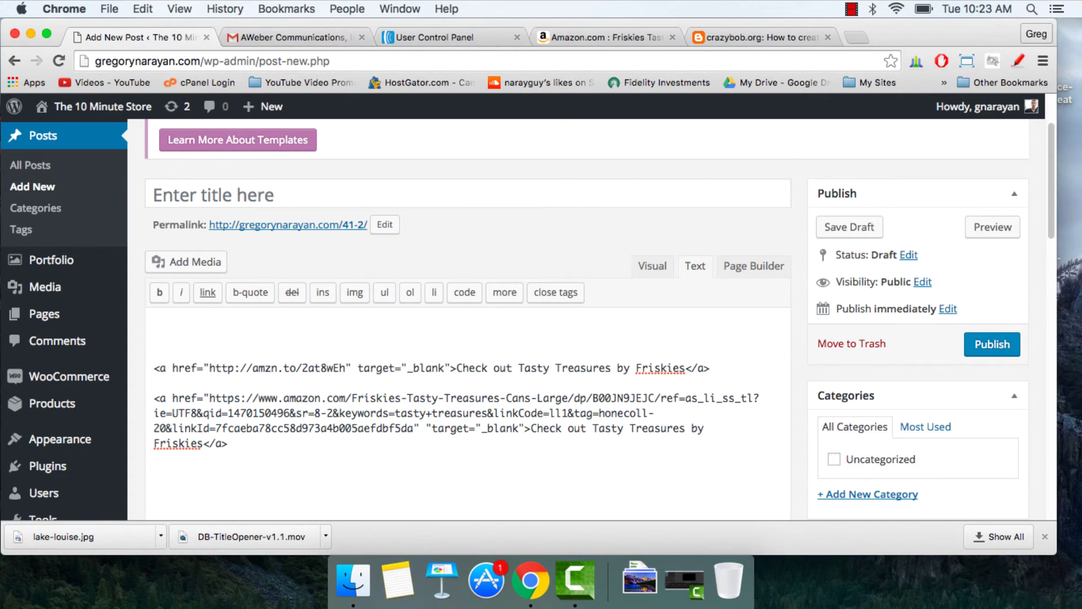
type("http://www.gregornarayan.com/tastytreasures")
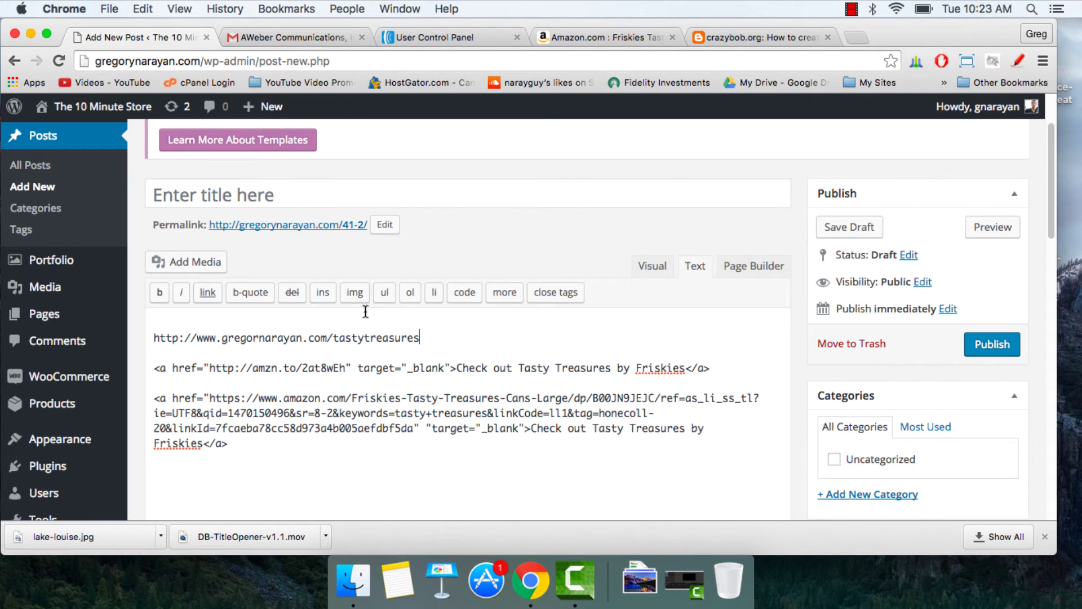
double_click(422, 337)
left_click_drag(305, 336, 350, 363)
left_click(211, 337)
Step: Delete the full-URL anchor paragraph, then check the vanity URL and the amzn.to short link
triple_click(153, 400)
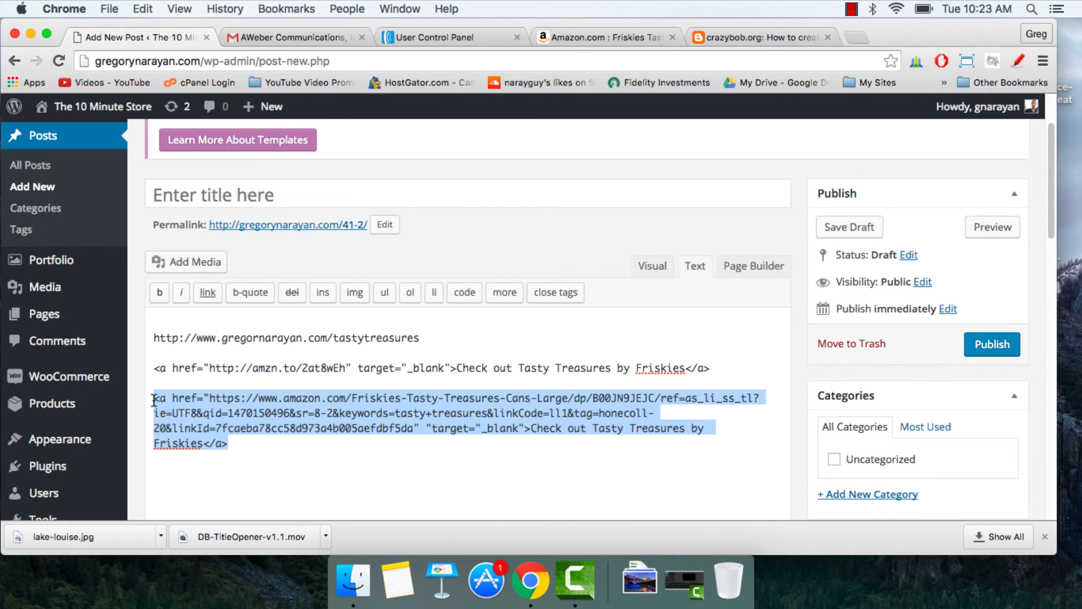
key("BackSpace")
key("BackSpace")
key("BackSpace")
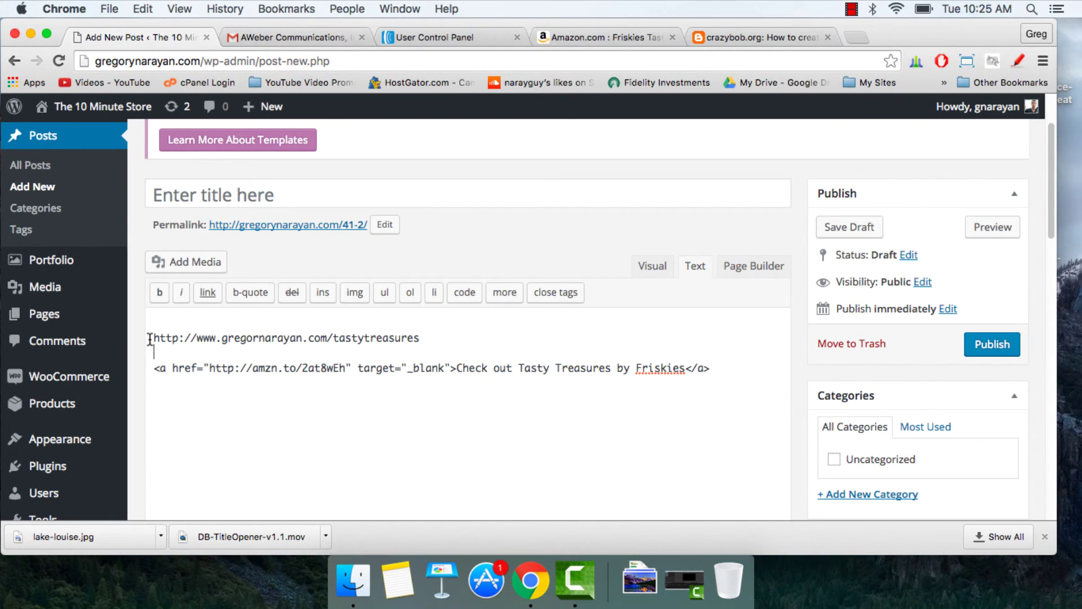
left_click_drag(150, 338, 329, 338)
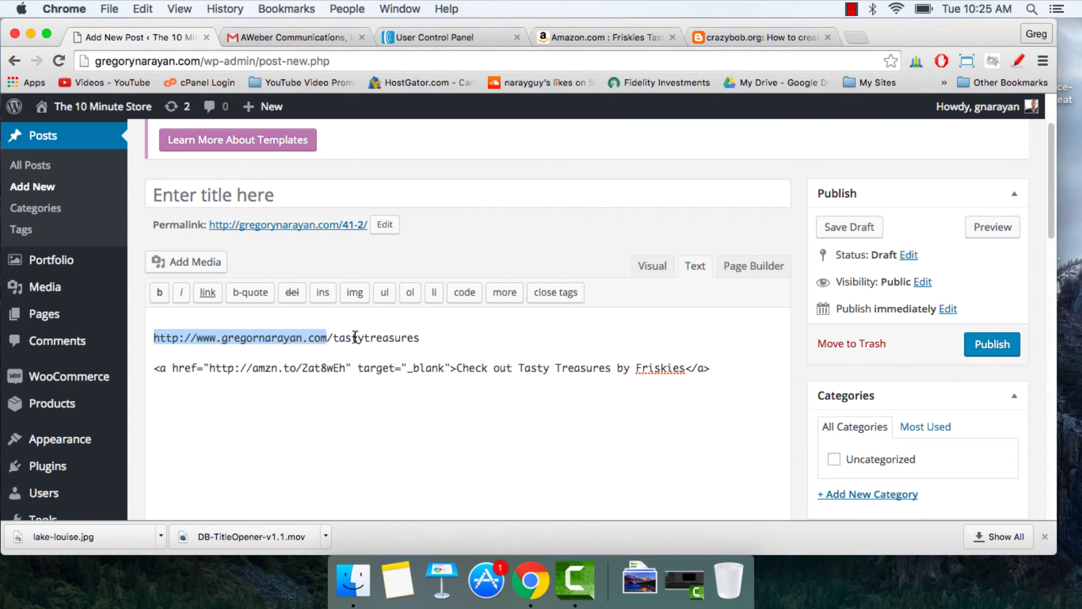
left_click(416, 338)
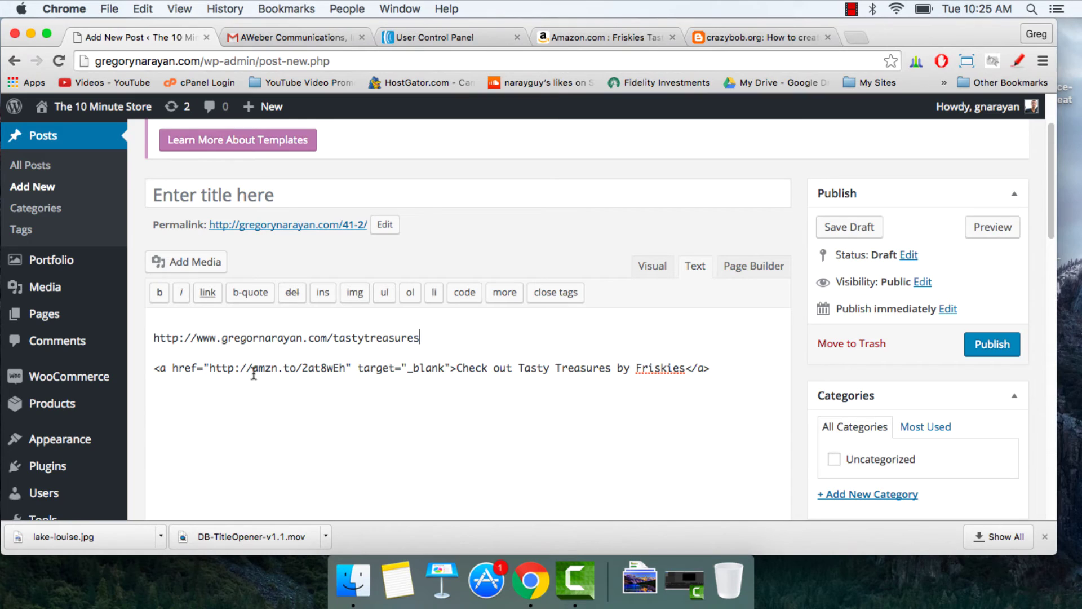
left_click_drag(208, 369, 343, 369)
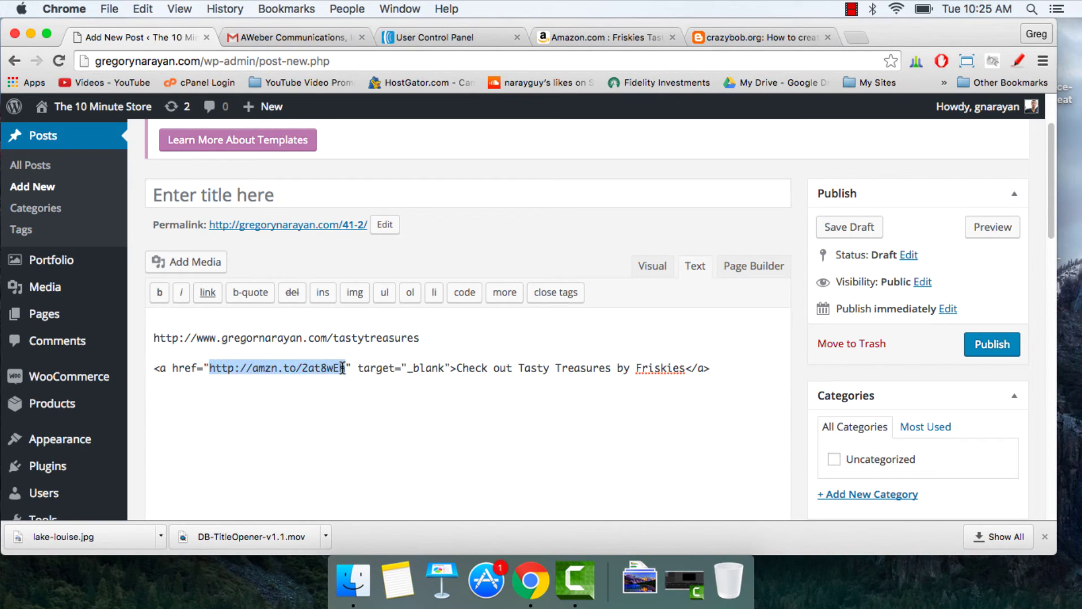
left_click(343, 369)
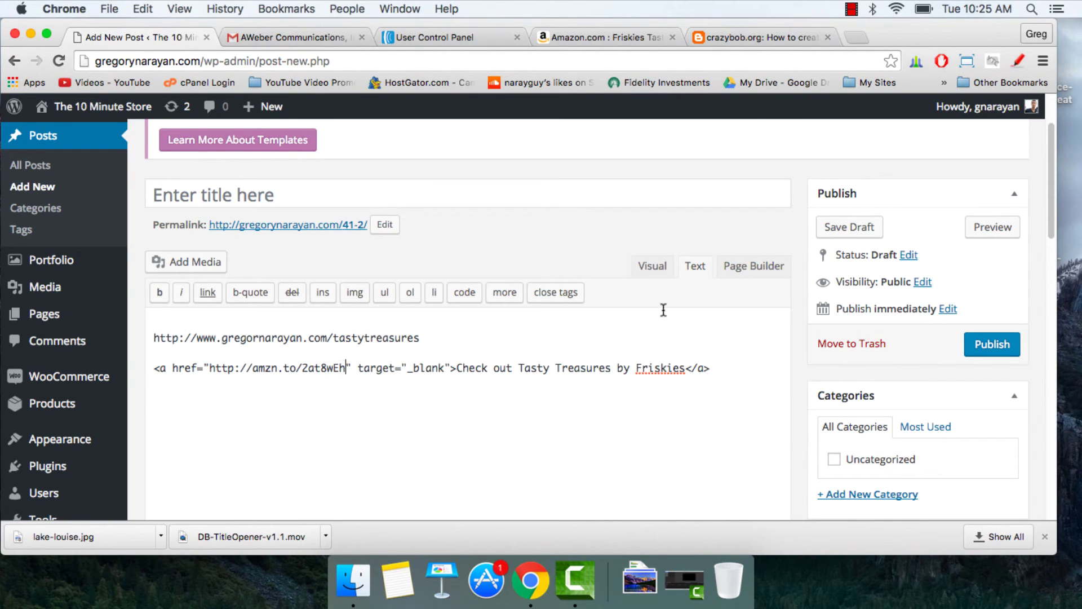
left_click(855, 33)
Step: Search Google for '301 redirection plugin', browse the Simple 301 Redirects page, then return to the editor
type("301 redirect")
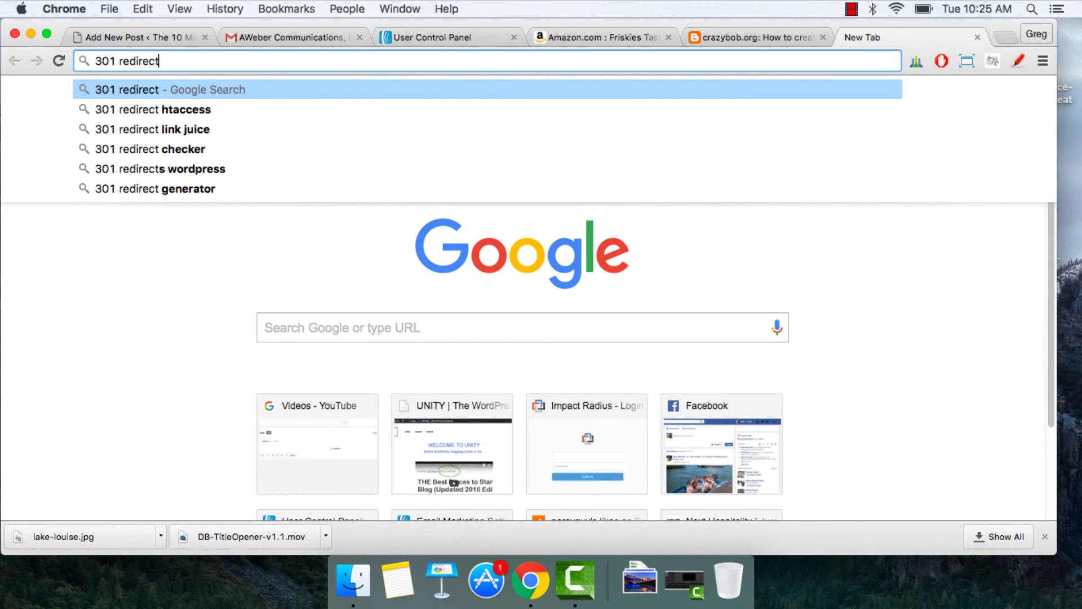
type("ion plugin")
key("Return")
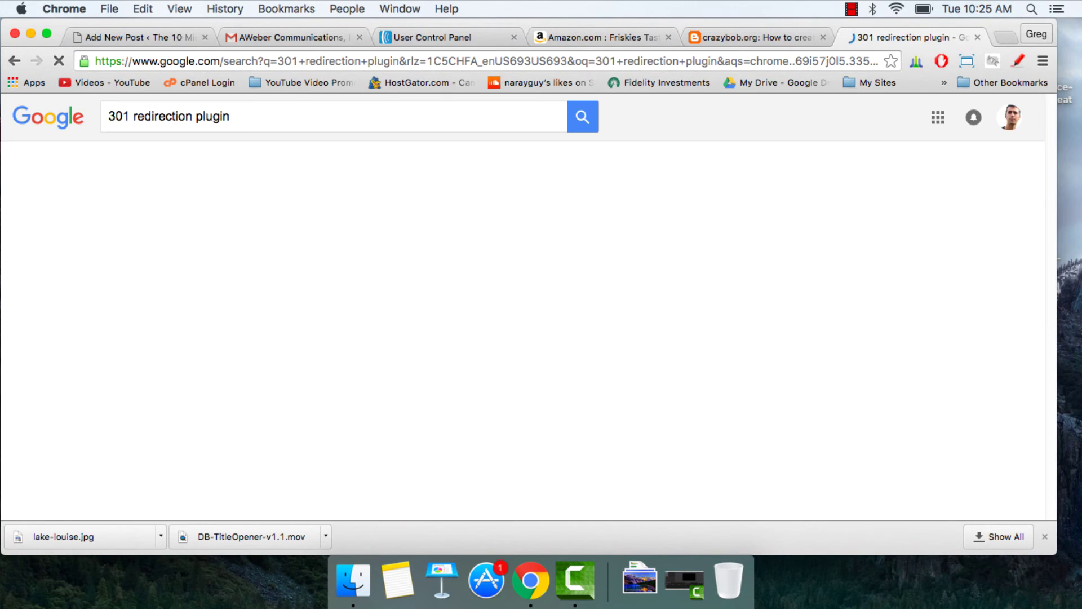
left_click(289, 291)
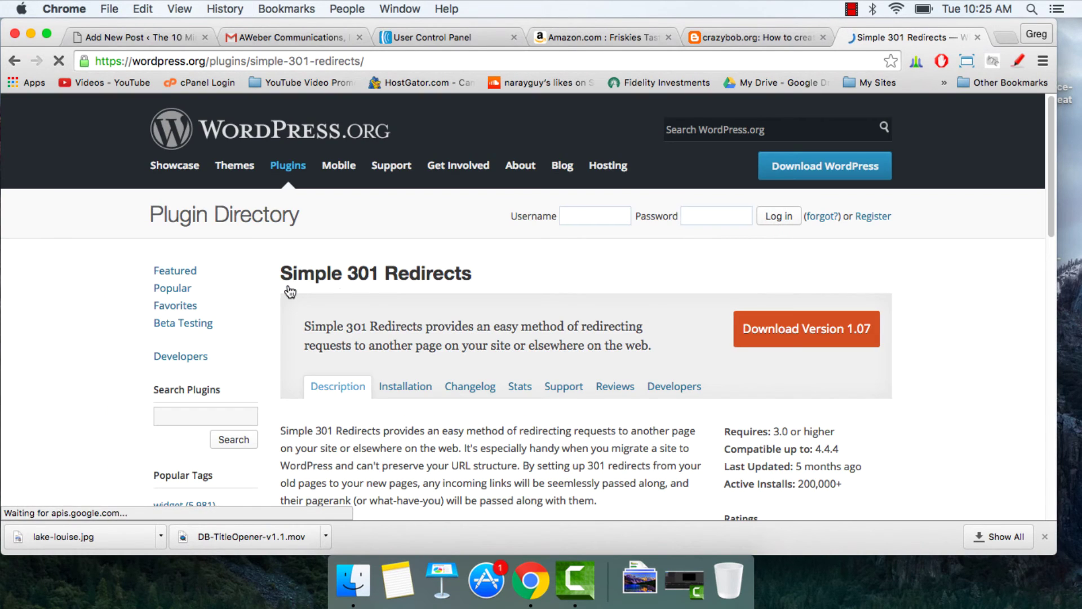
scroll(441, 323, "down", 2)
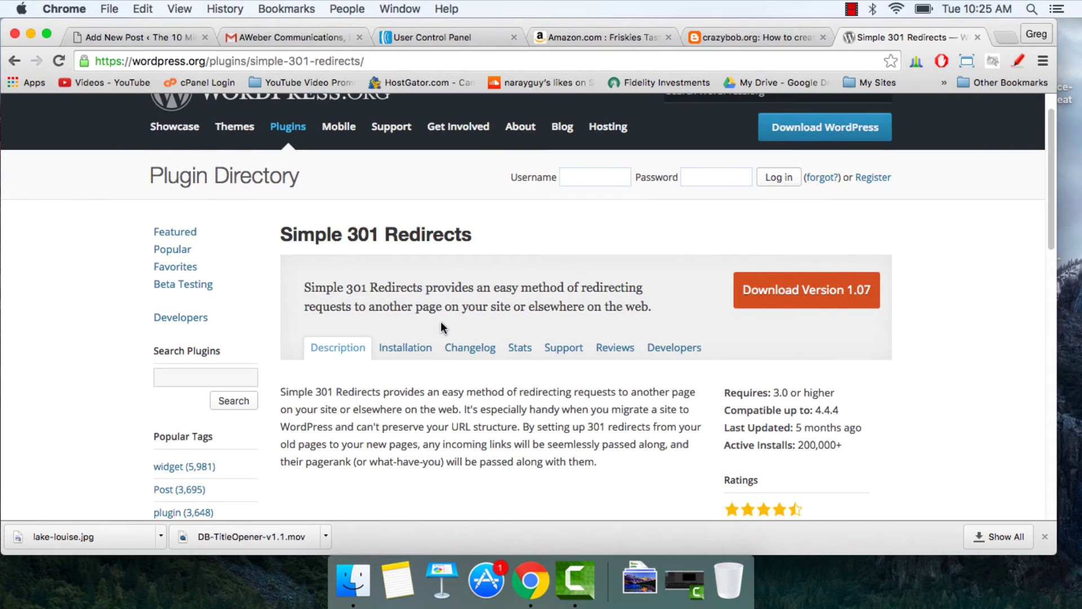
scroll(442, 323, "down", 1)
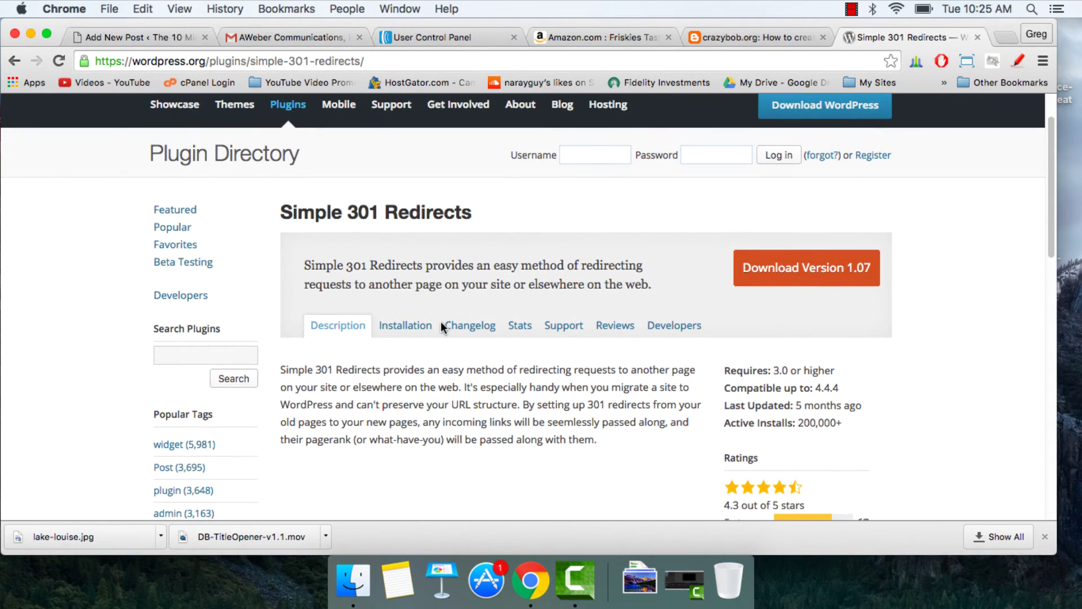
left_click(174, 31)
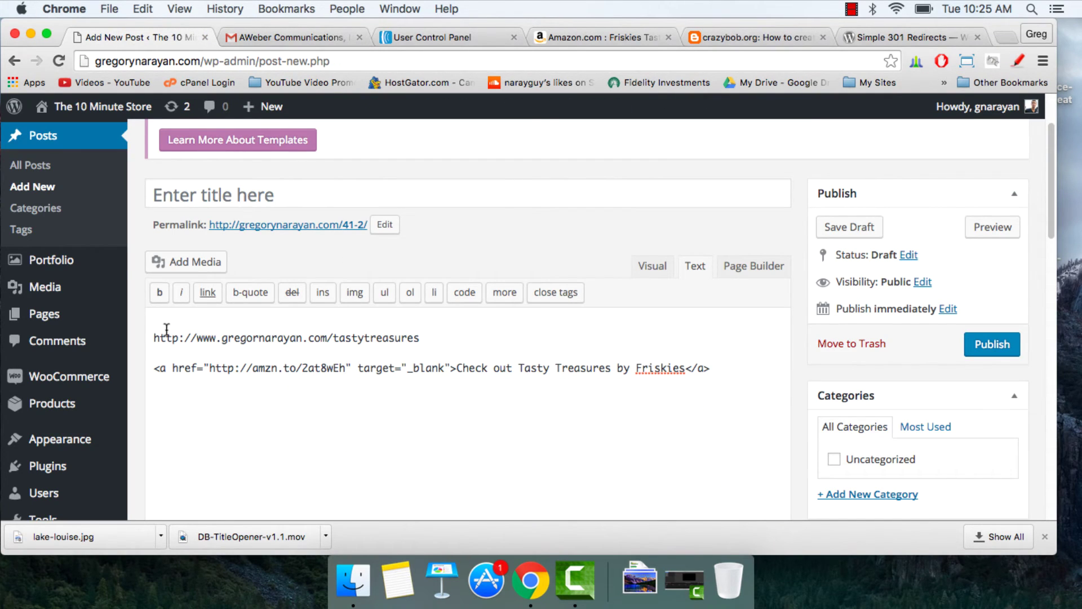
Step: Highlight the vanity URL line and the Amazon anchor link, then go back to the Simple 301 Redirects tab
left_click_drag(153, 337, 425, 337)
left_click(424, 337)
left_click_drag(153, 368, 346, 367)
left_click(345, 368)
left_click(898, 37)
left_click(435, 61)
Step: Search 'pretty links wordpress', browse the Pretty Link Lite plugin page, then close it
type("pretty links")
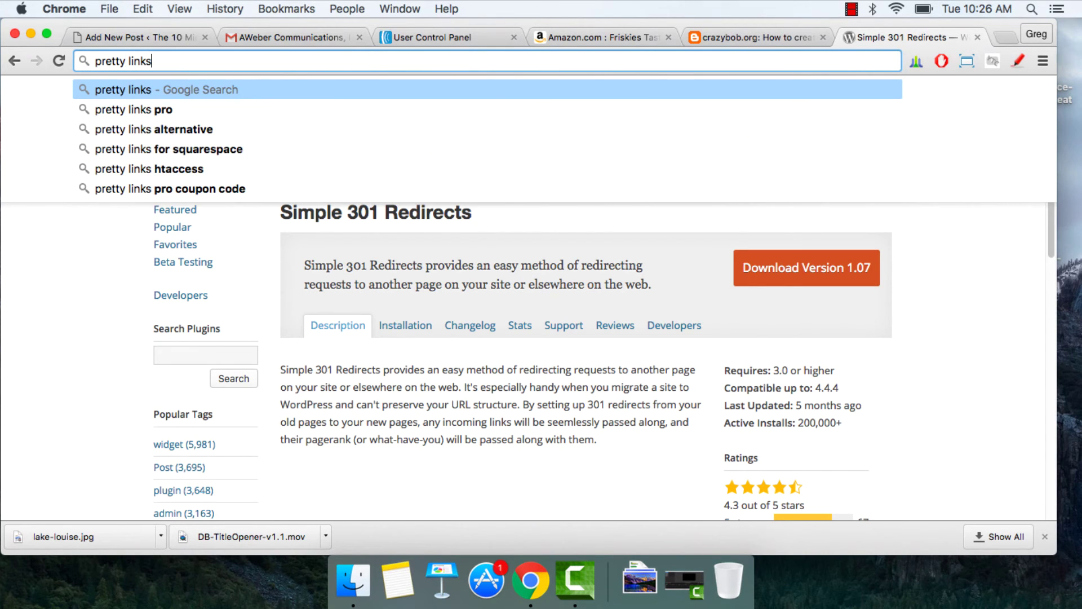
type(" wordpress")
key("Return")
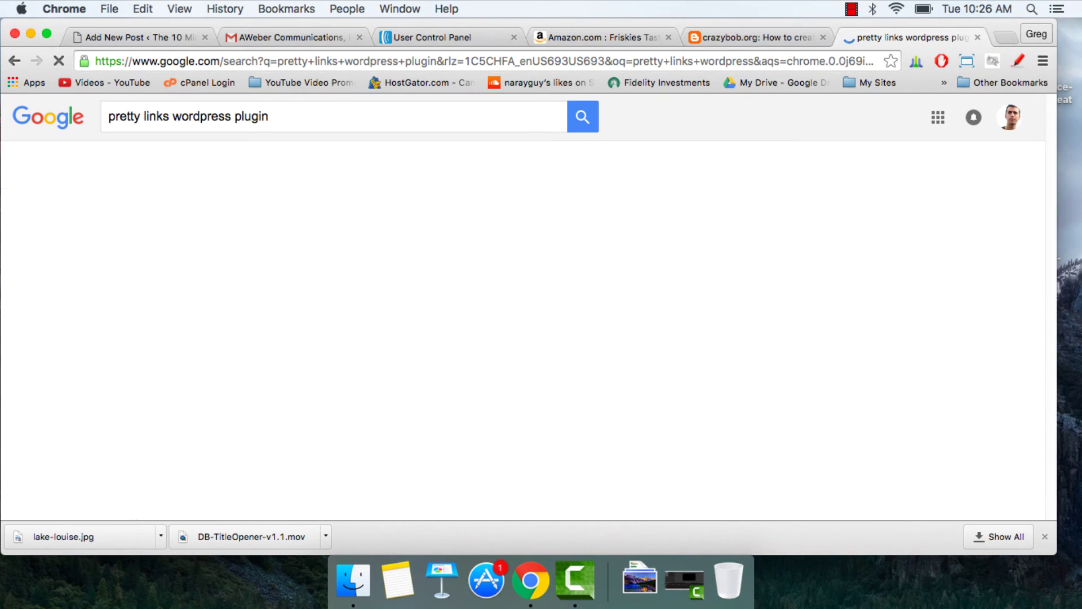
left_click(157, 239)
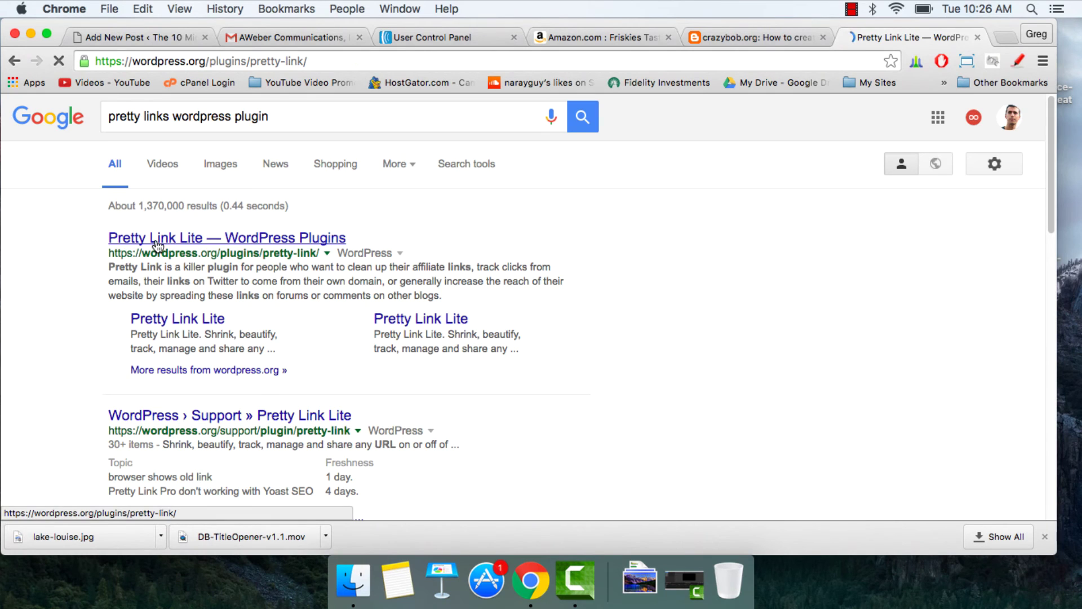
scroll(434, 366, "down", 3)
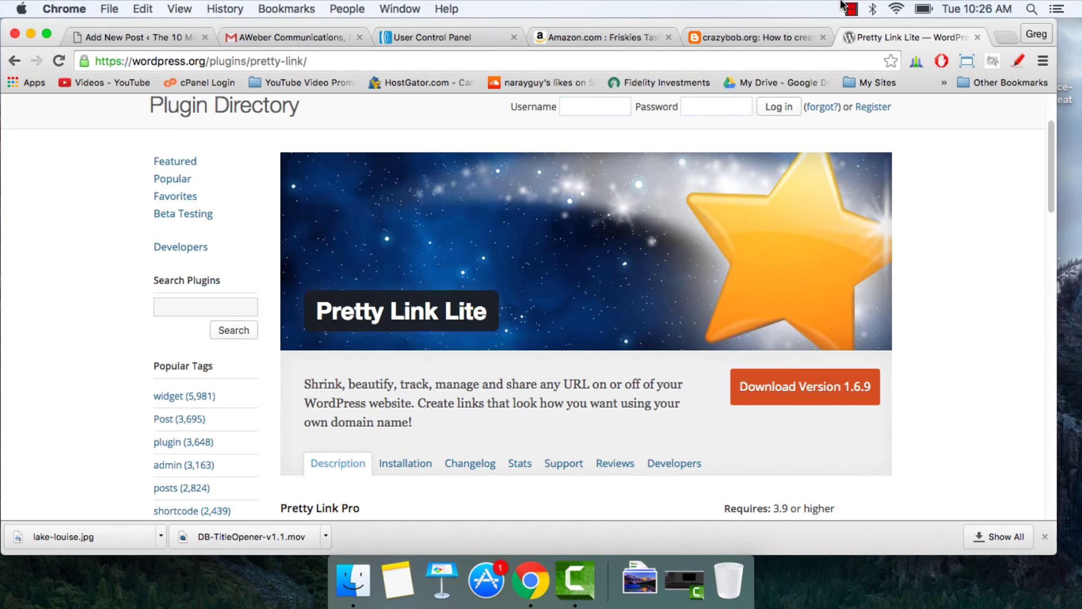
key("super+w")
left_click(442, 344)
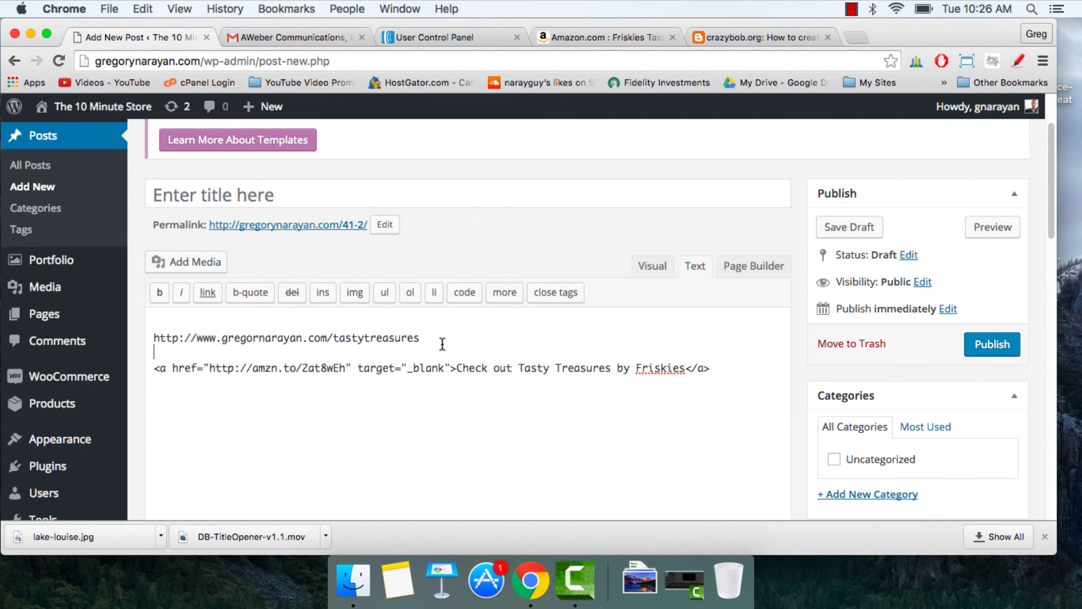
left_click_drag(435, 336, 341, 335)
left_click(412, 327)
left_click_drag(430, 335, 157, 342)
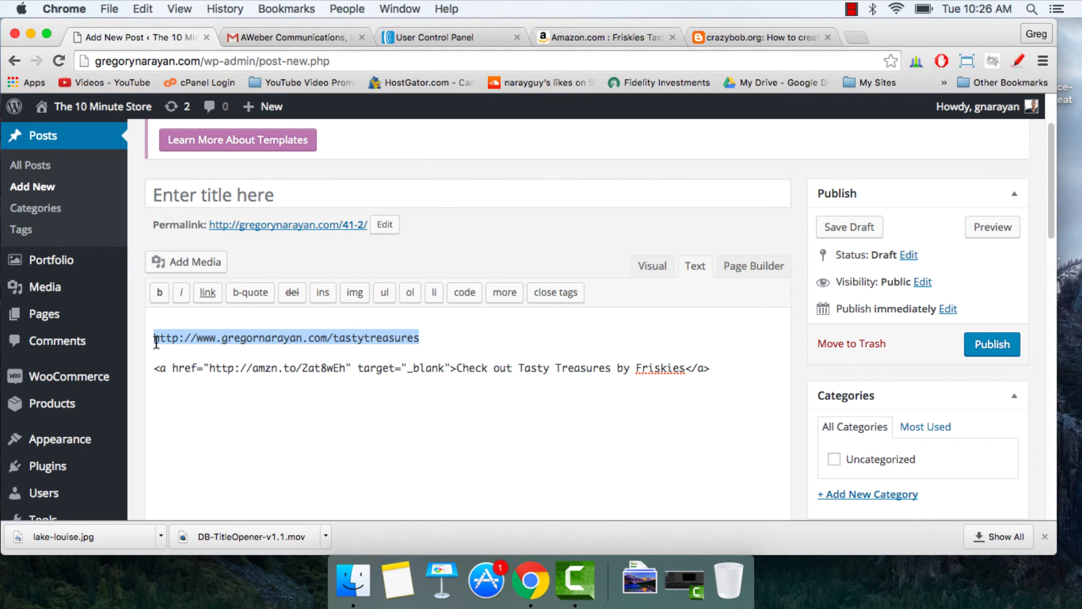
left_click(178, 338)
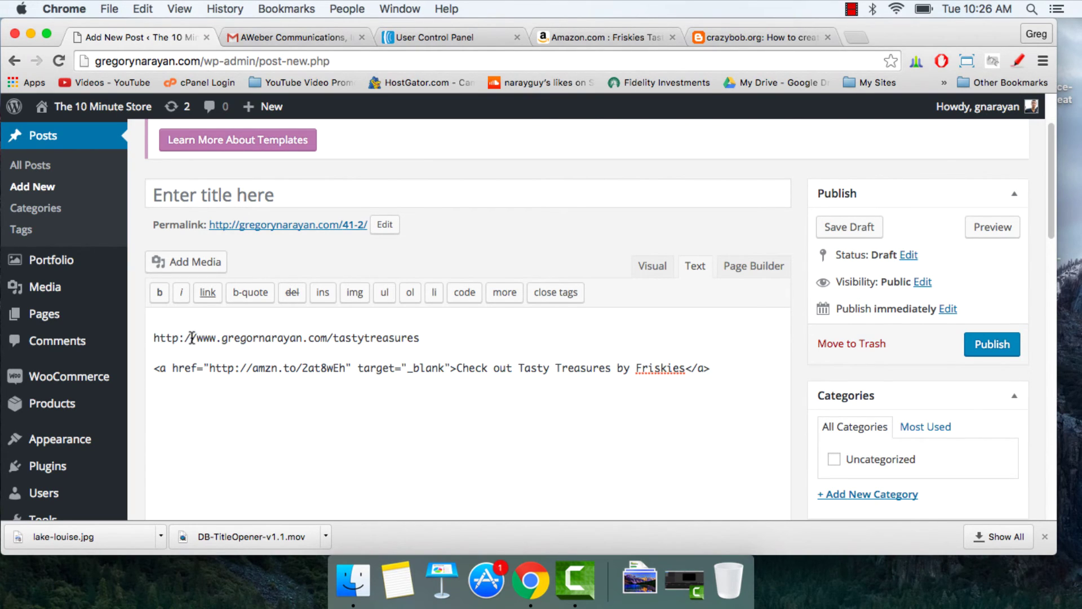
left_click_drag(155, 338, 428, 341)
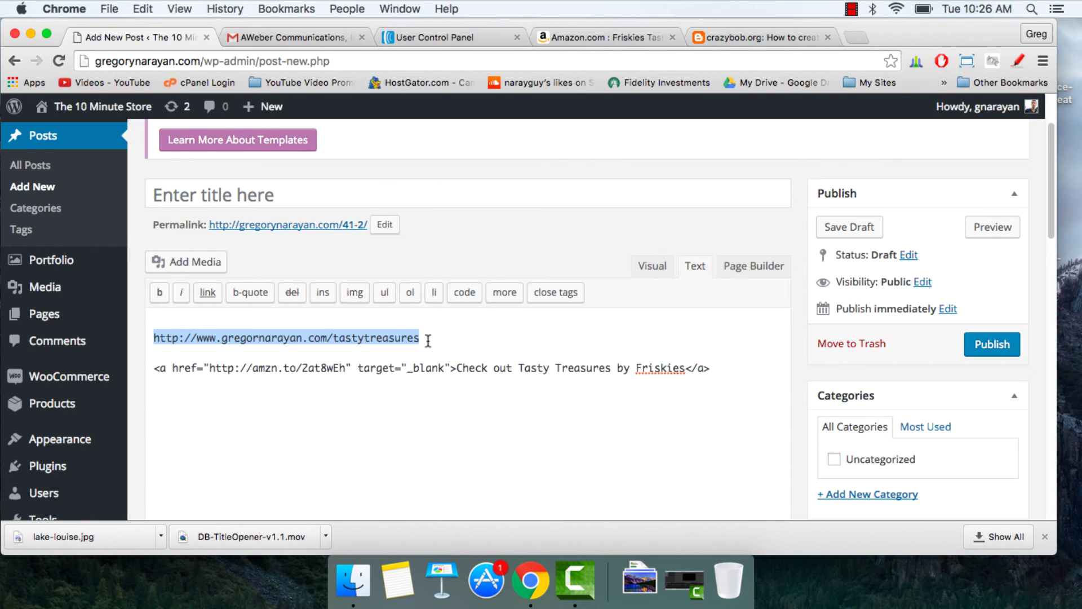
left_click(428, 341)
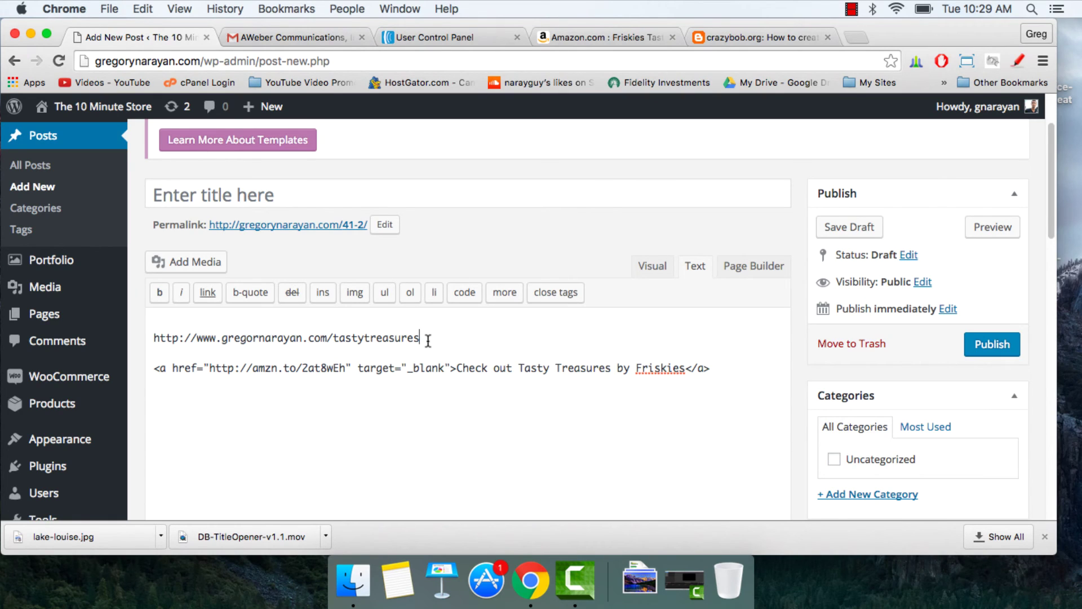
Step: Insert rel="nofollow" right after target="_blank" in the Friskies anchor tag and check it
left_click(451, 367)
type("rel=\"n")
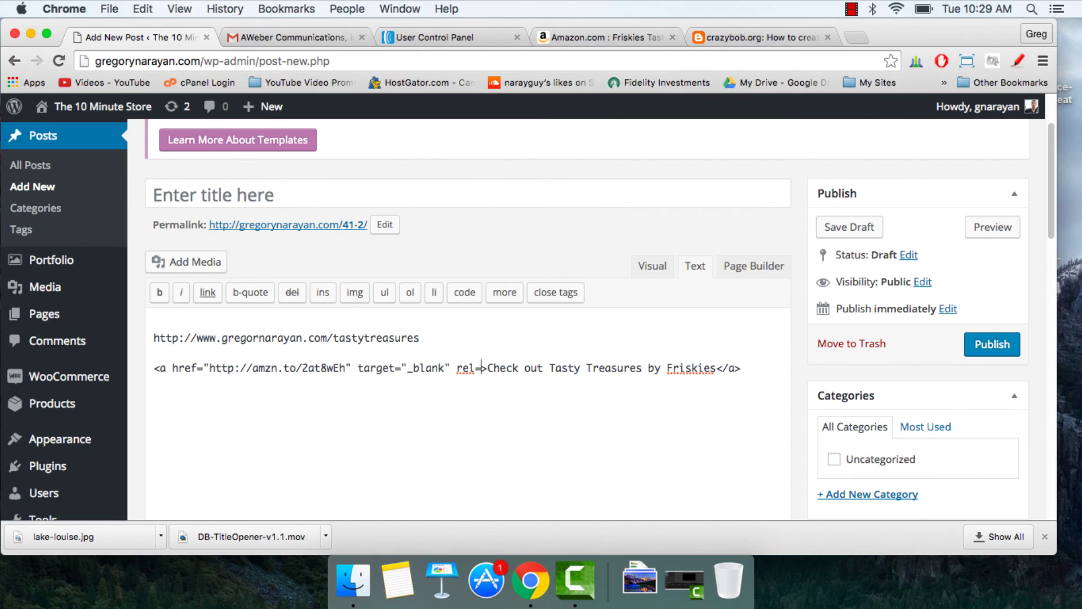
type("ofollow\"")
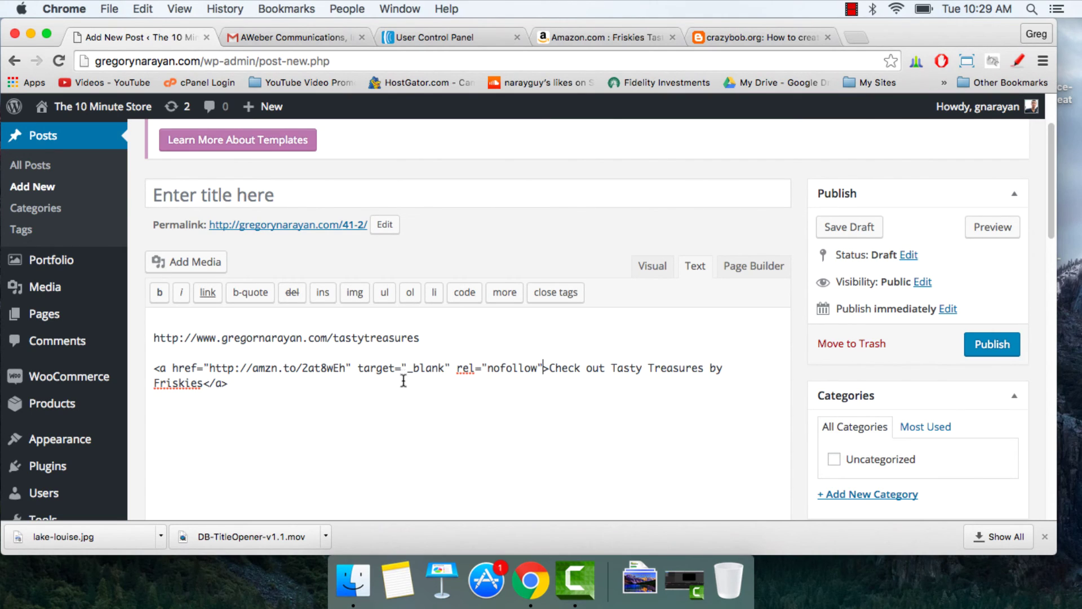
left_click(225, 385)
left_click_drag(456, 368, 545, 371)
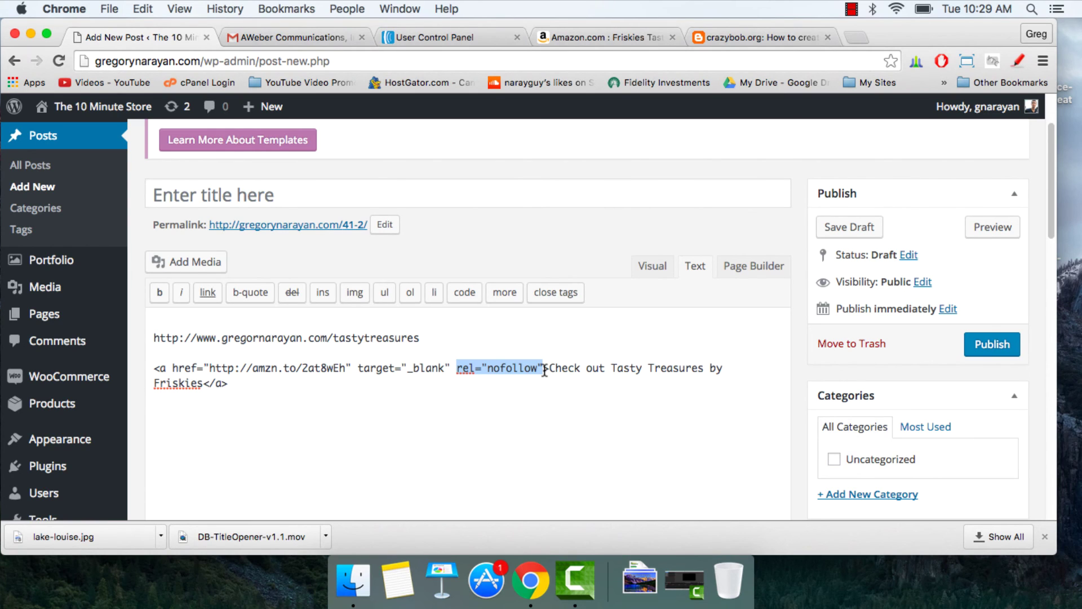
left_click(512, 388)
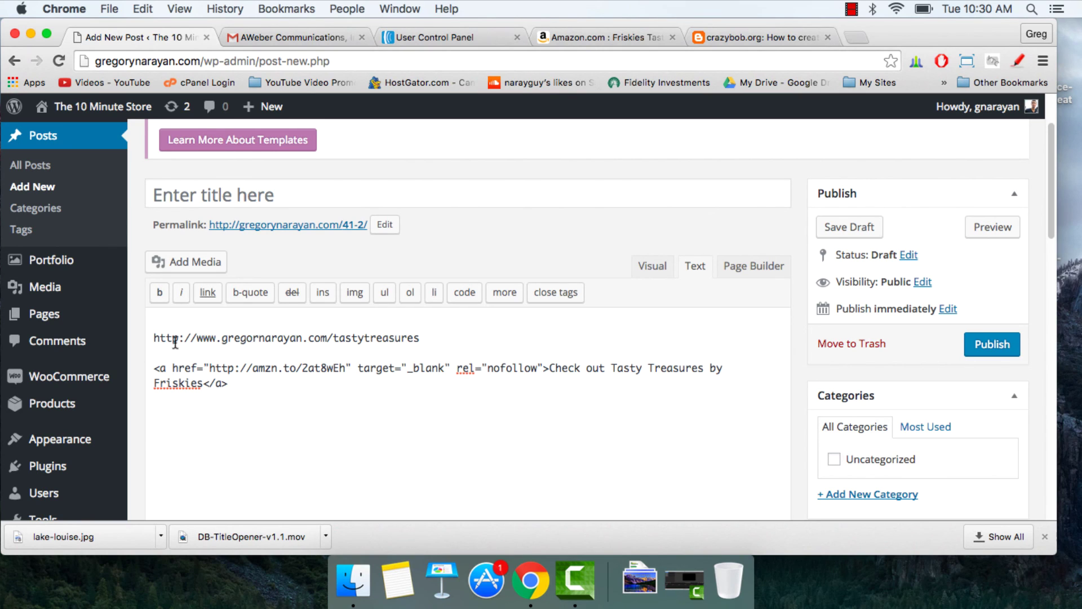
left_click_drag(189, 337, 328, 343)
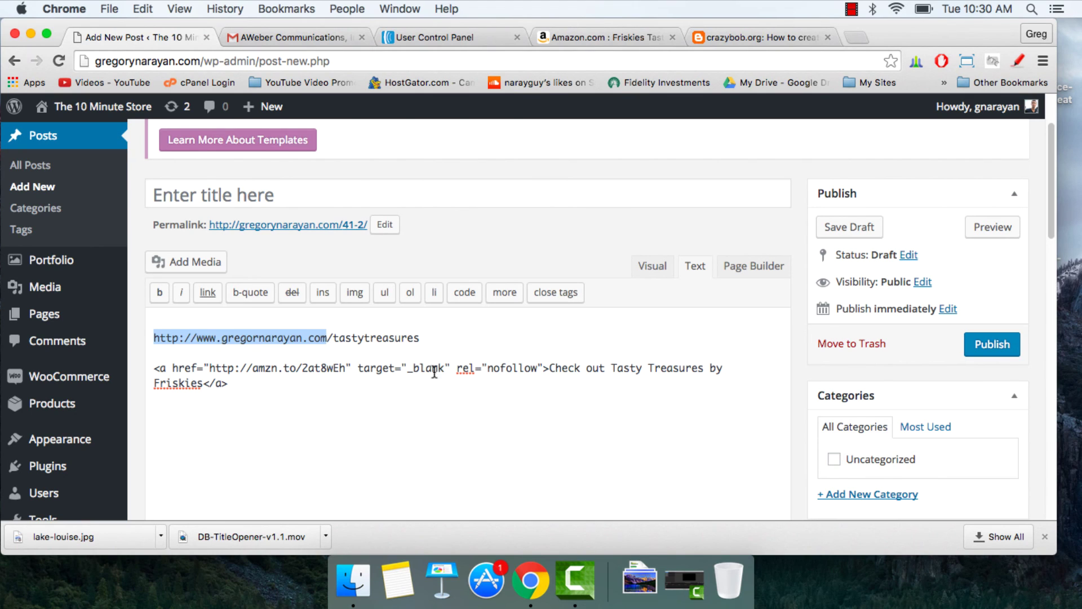
left_click(478, 369)
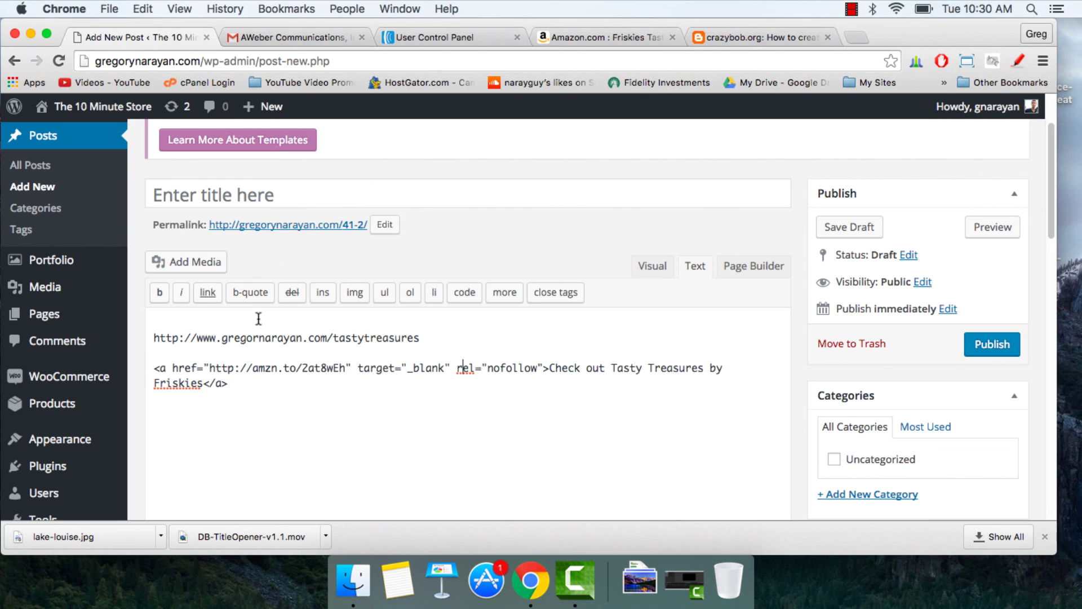
left_click(420, 337)
left_click_drag(421, 338, 153, 341)
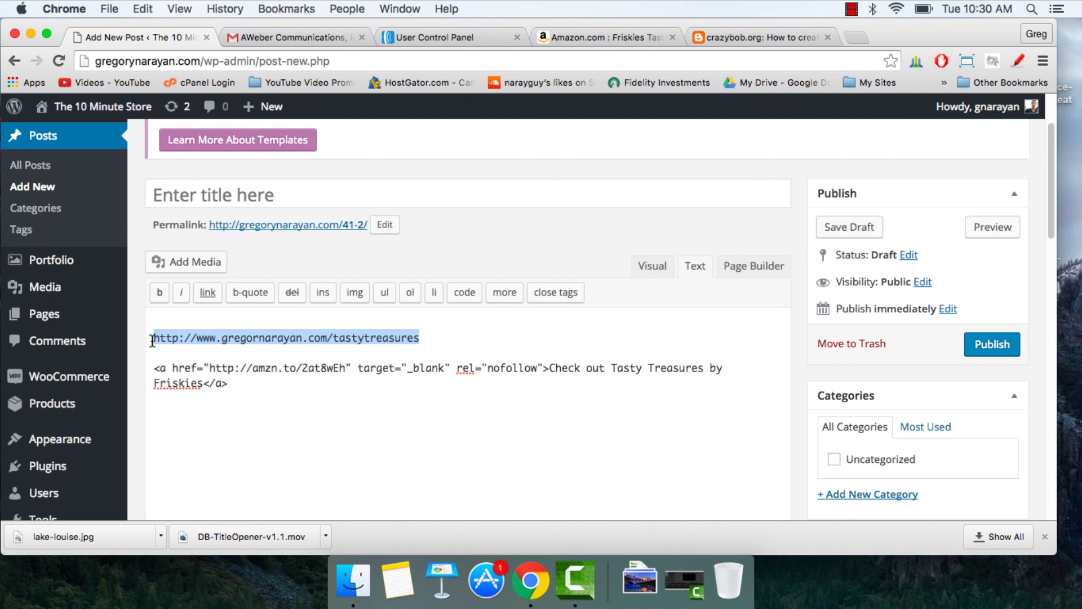
left_click(241, 390)
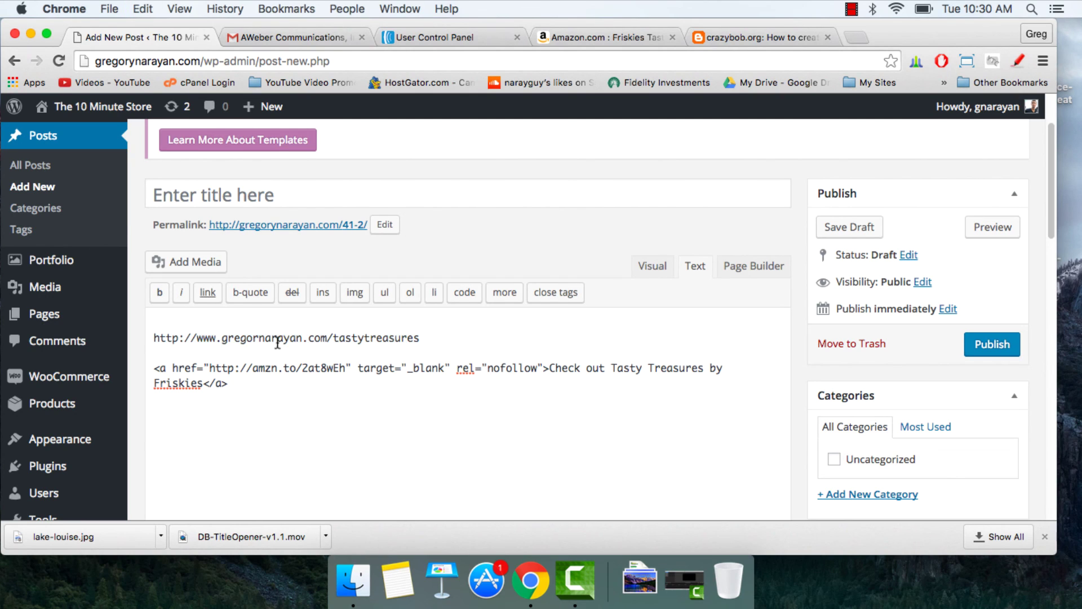
left_click_drag(428, 341, 153, 337)
left_click(254, 337)
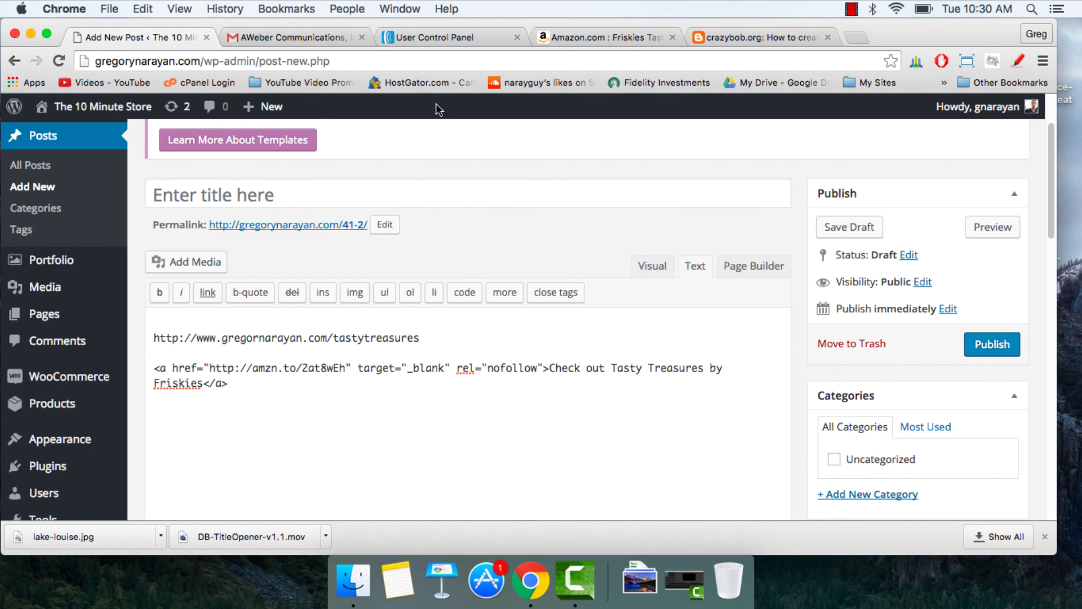